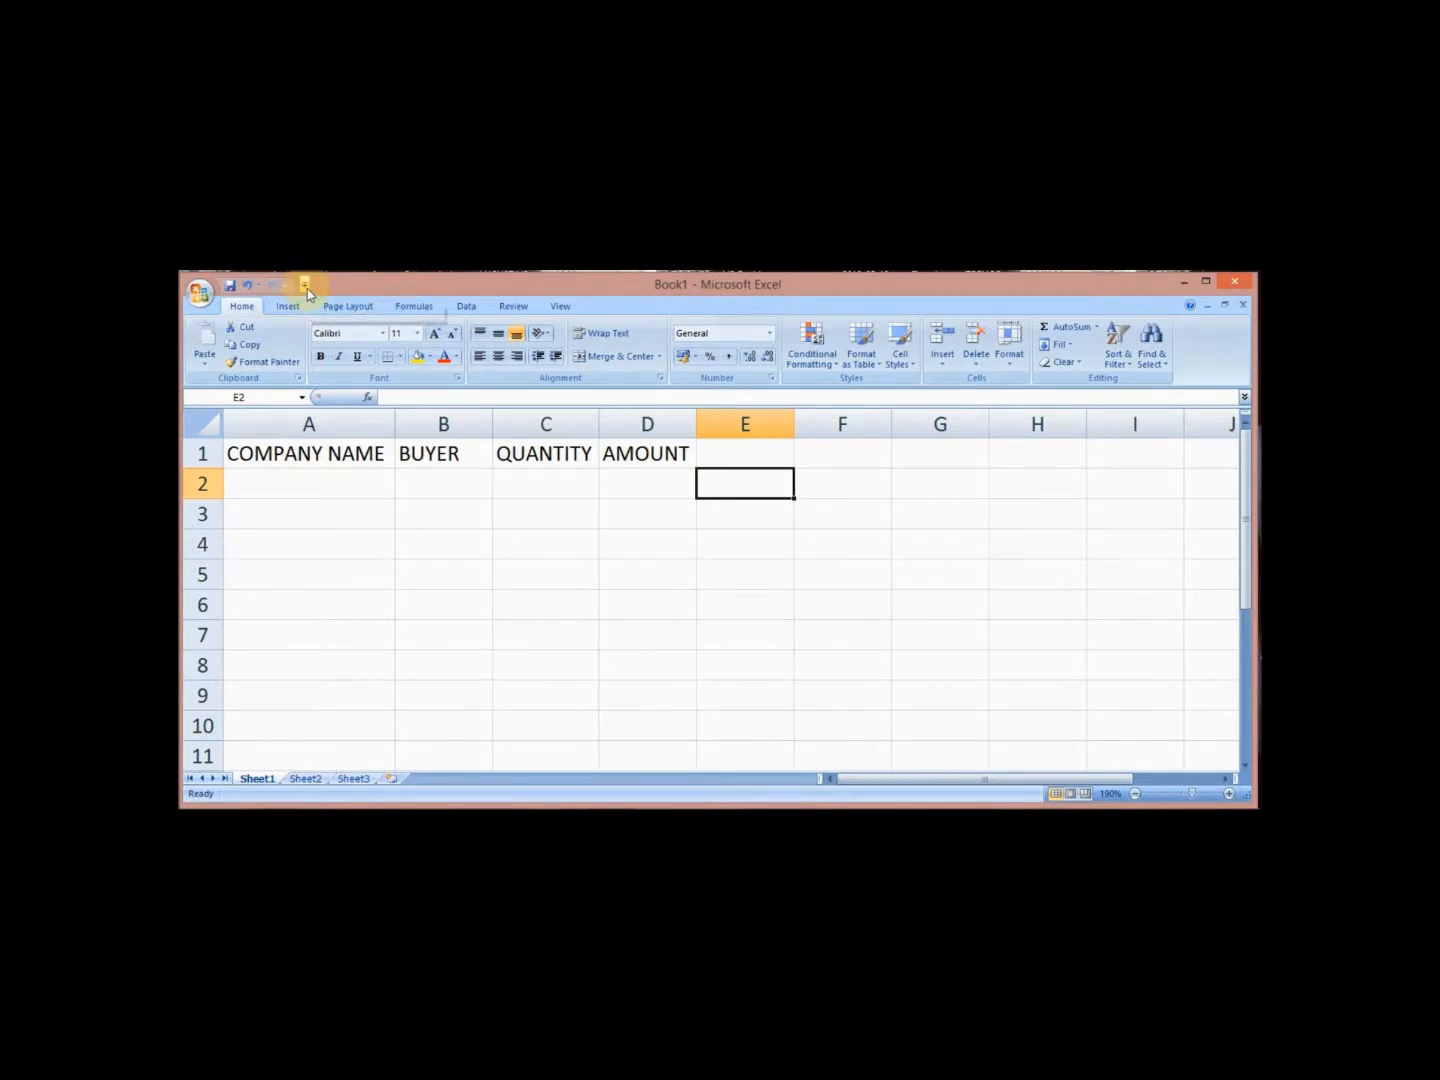
Open the Quick Access Toolbar customization options and list the Commands Not in the Ribbon.
left_click(305, 290)
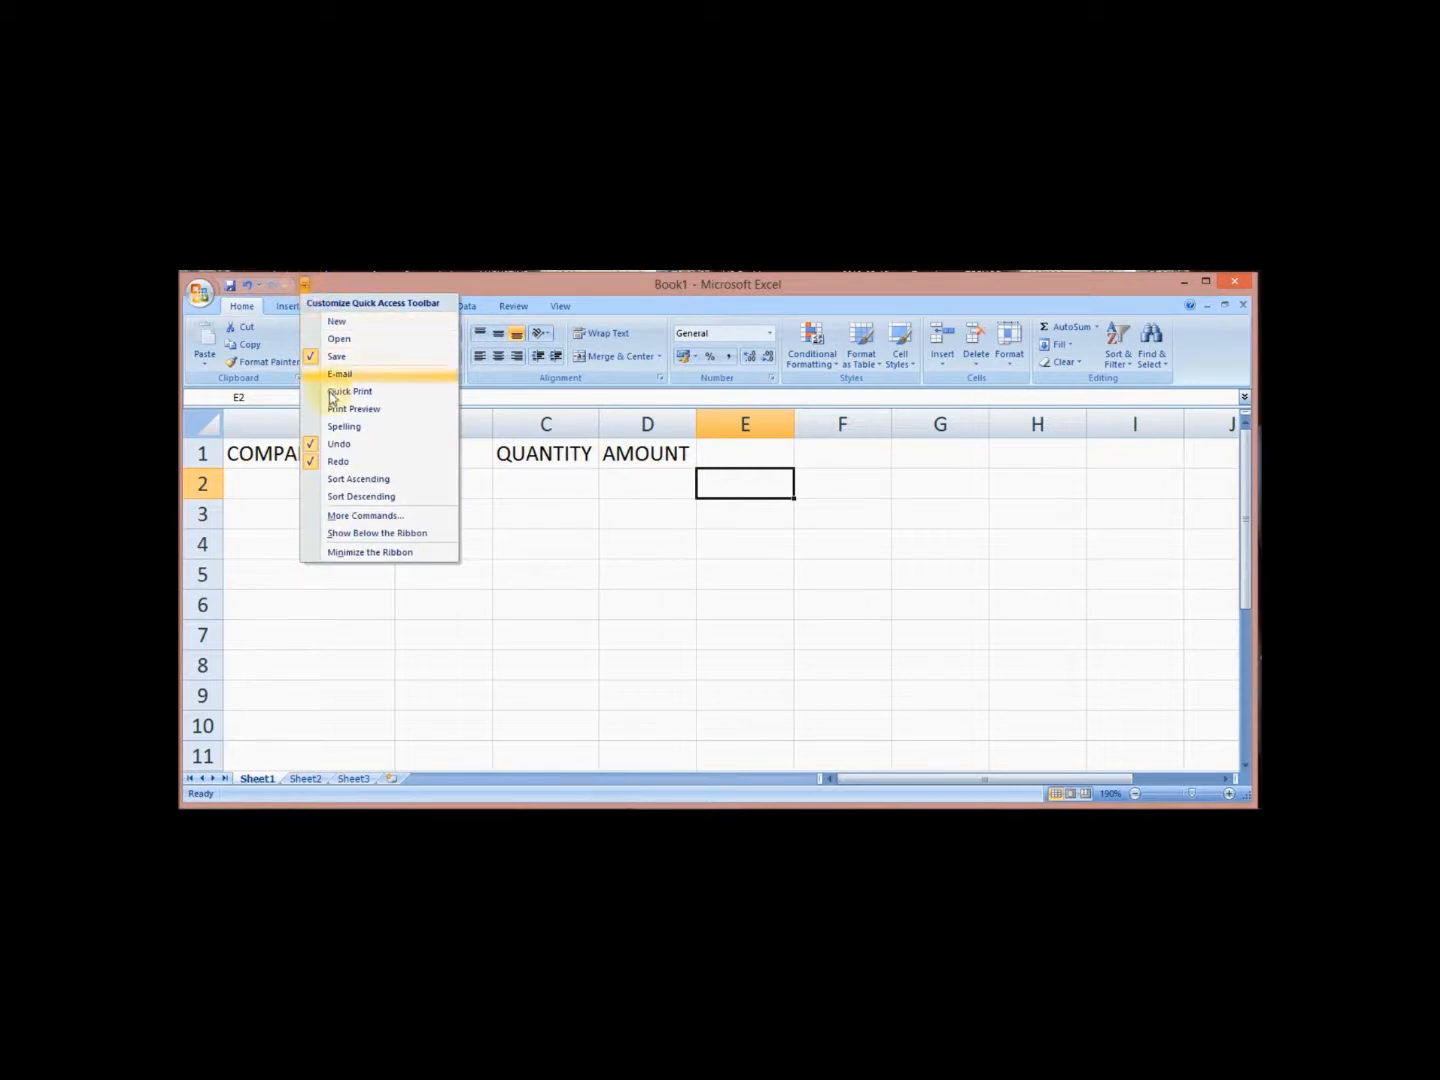
left_click(372, 516)
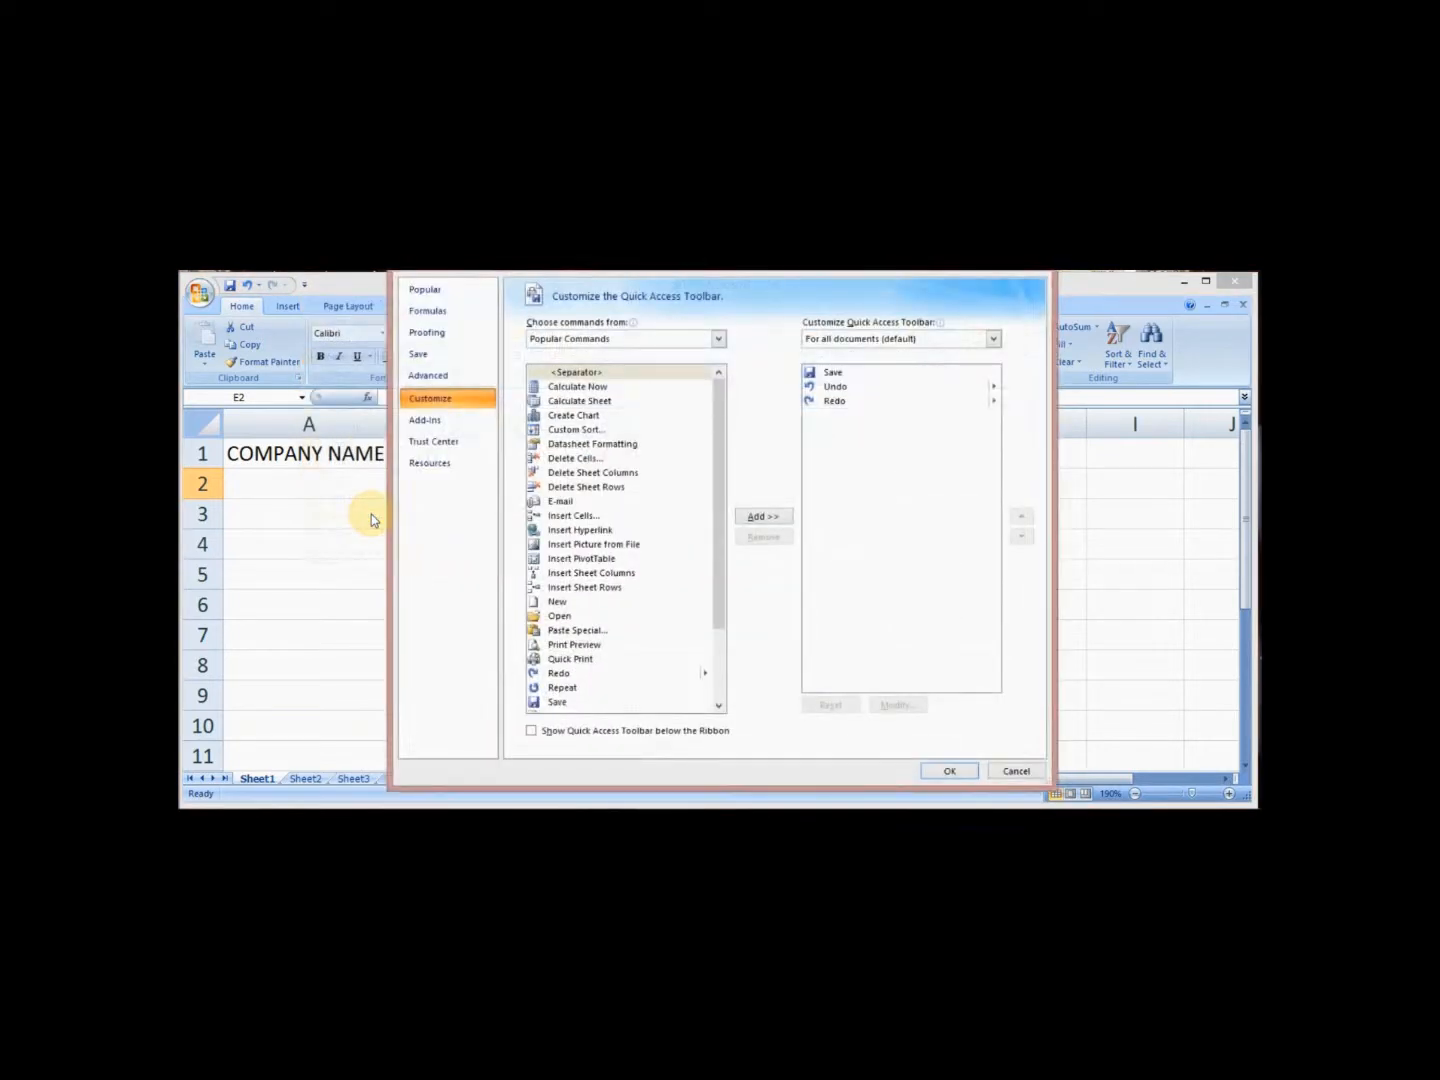
left_click_drag(786, 261, 778, 291)
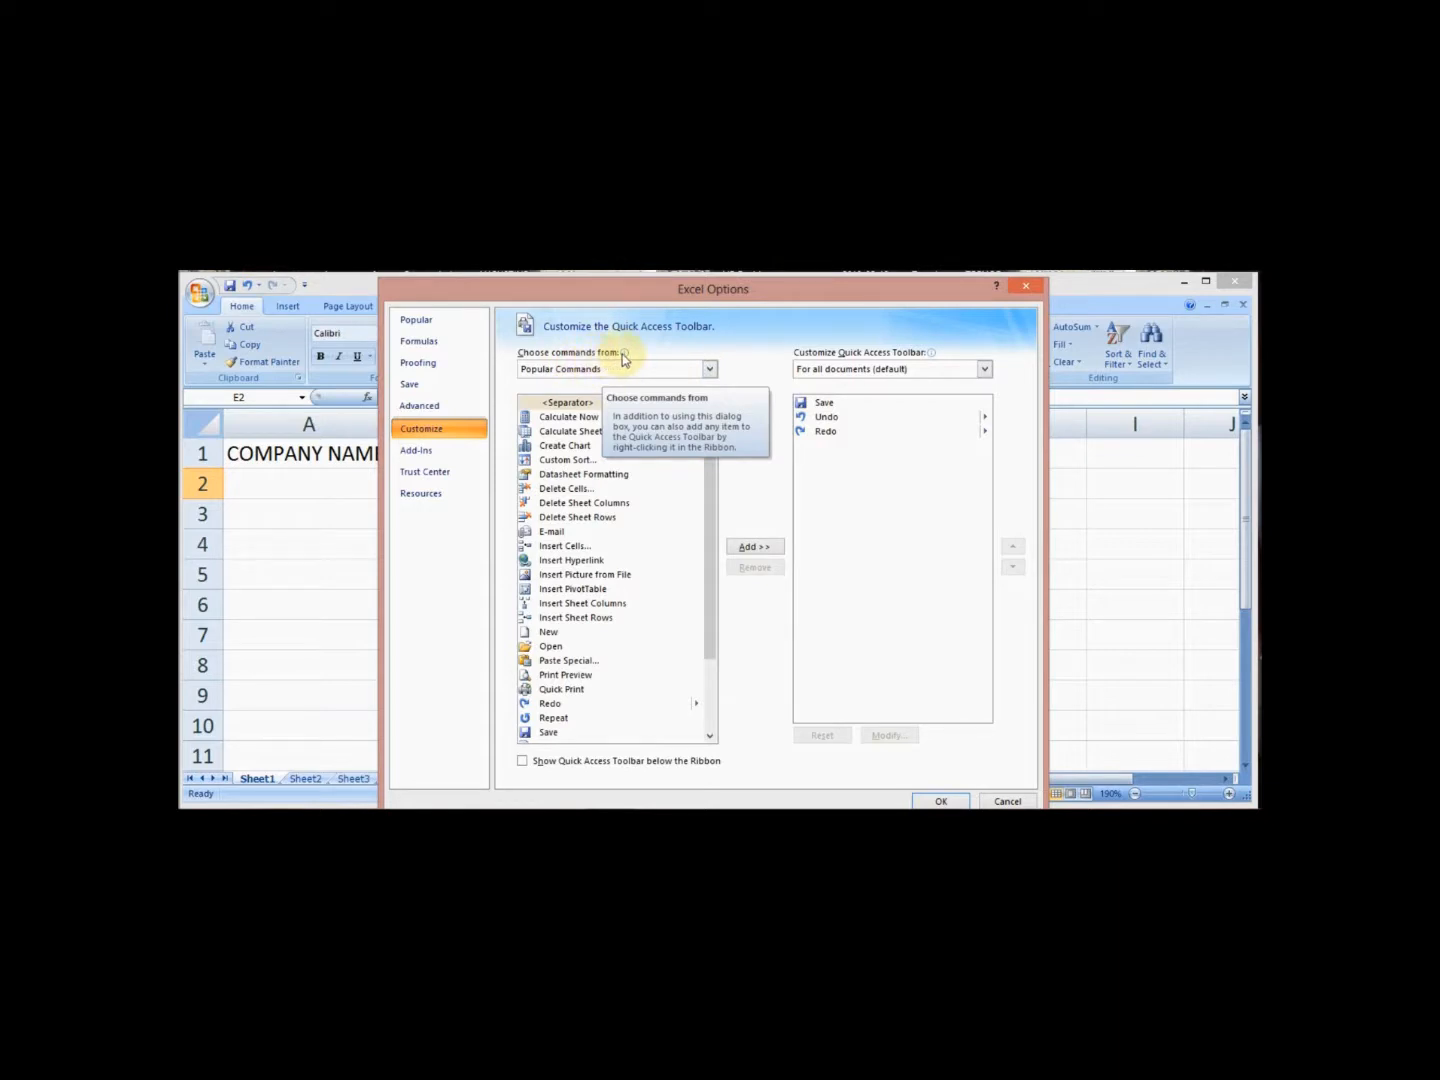
left_click(710, 370)
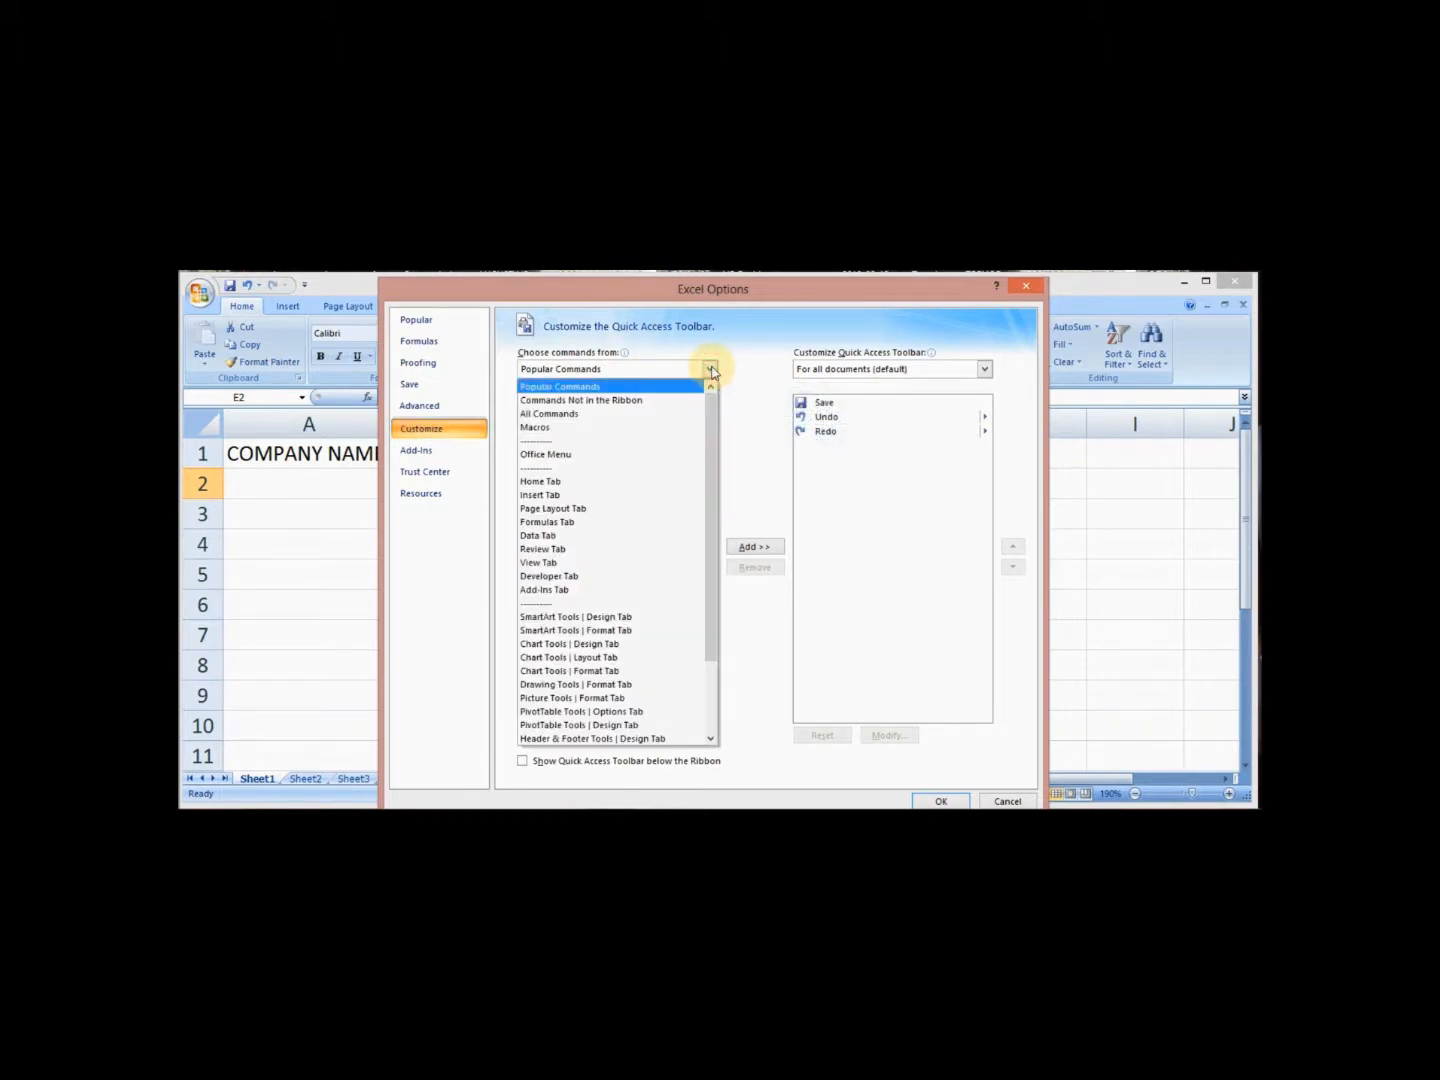
left_click(629, 401)
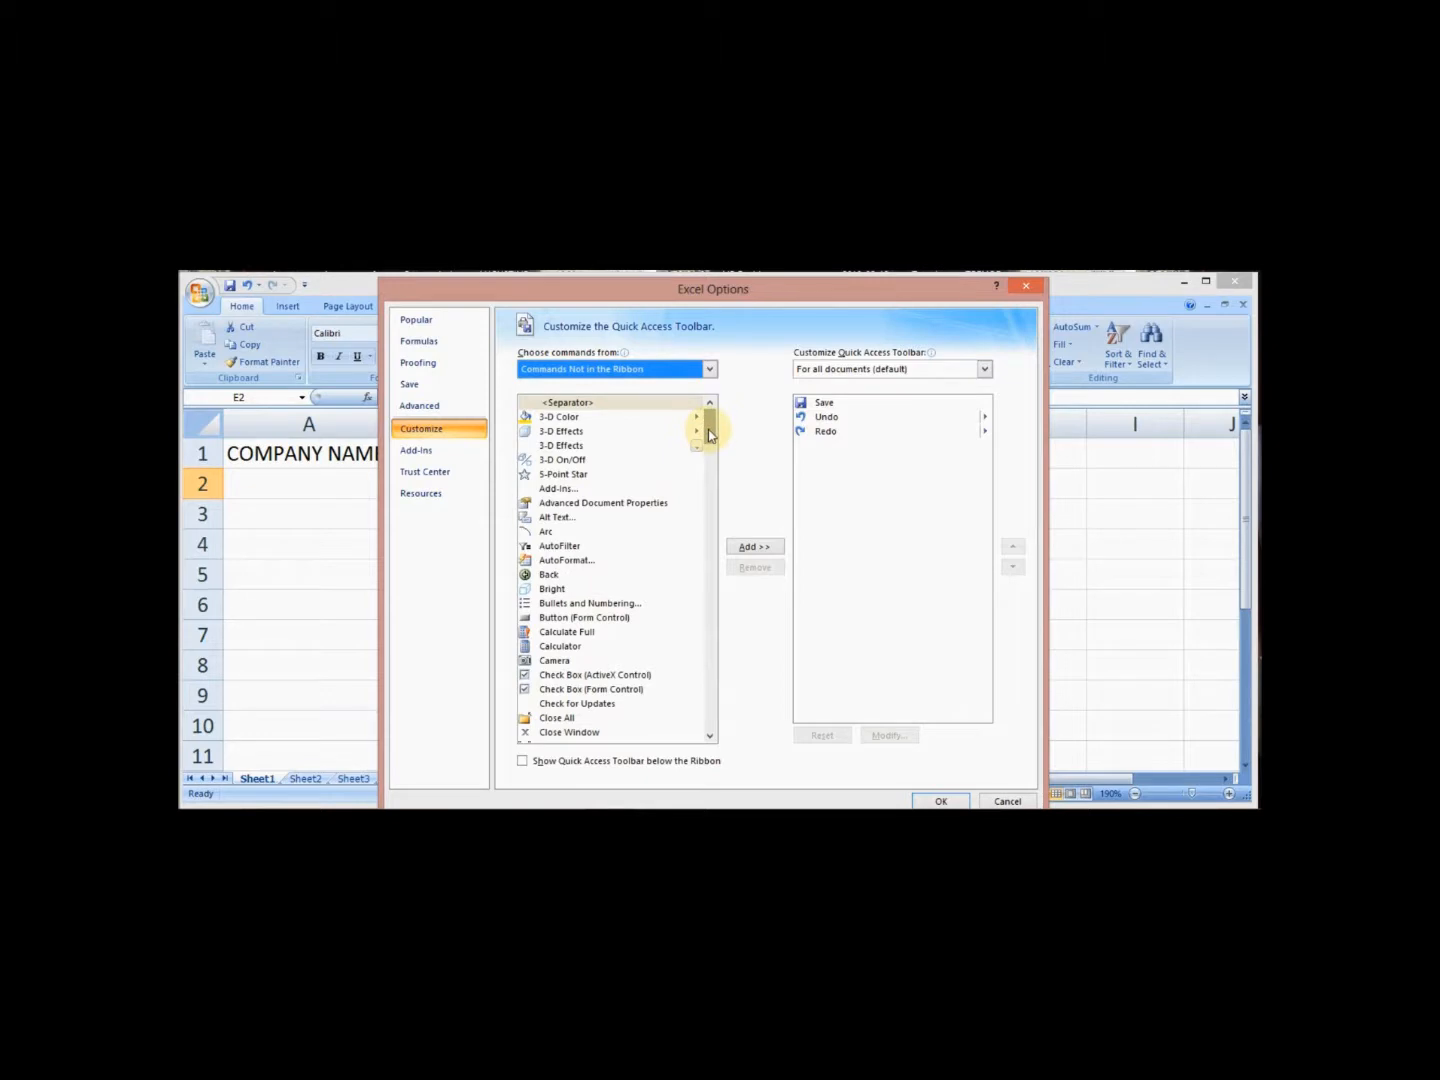
Add the Form... command to the Quick Access Toolbar for all documents and apply the customization.
left_click_drag(709, 435, 711, 488)
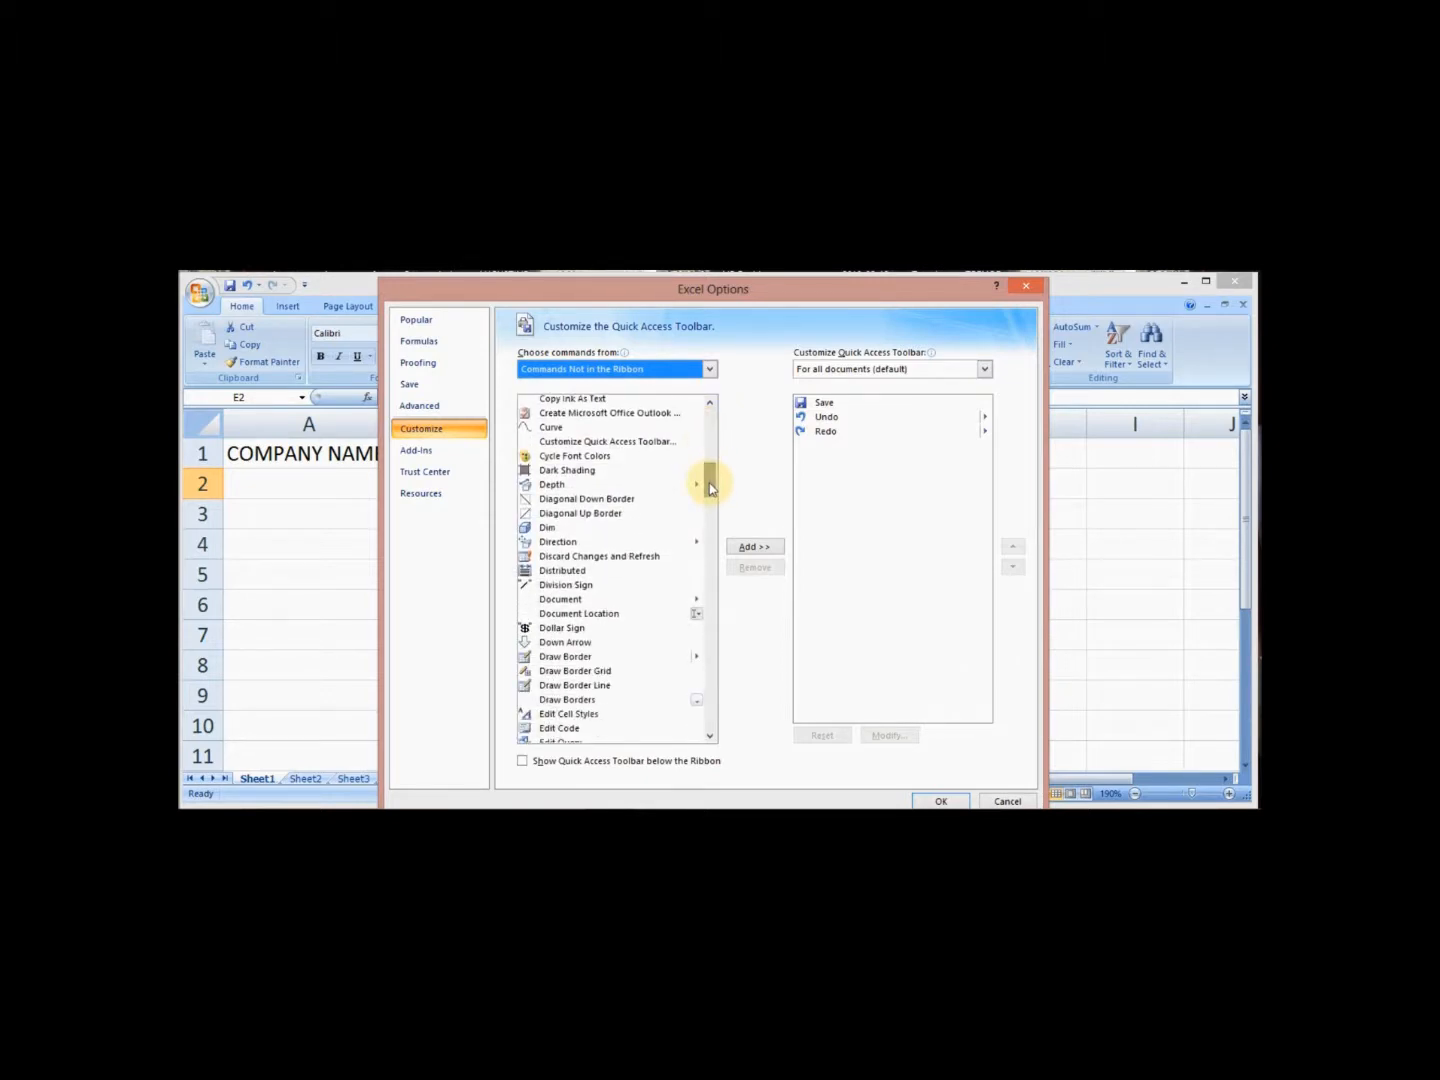
left_click_drag(711, 488, 711, 532)
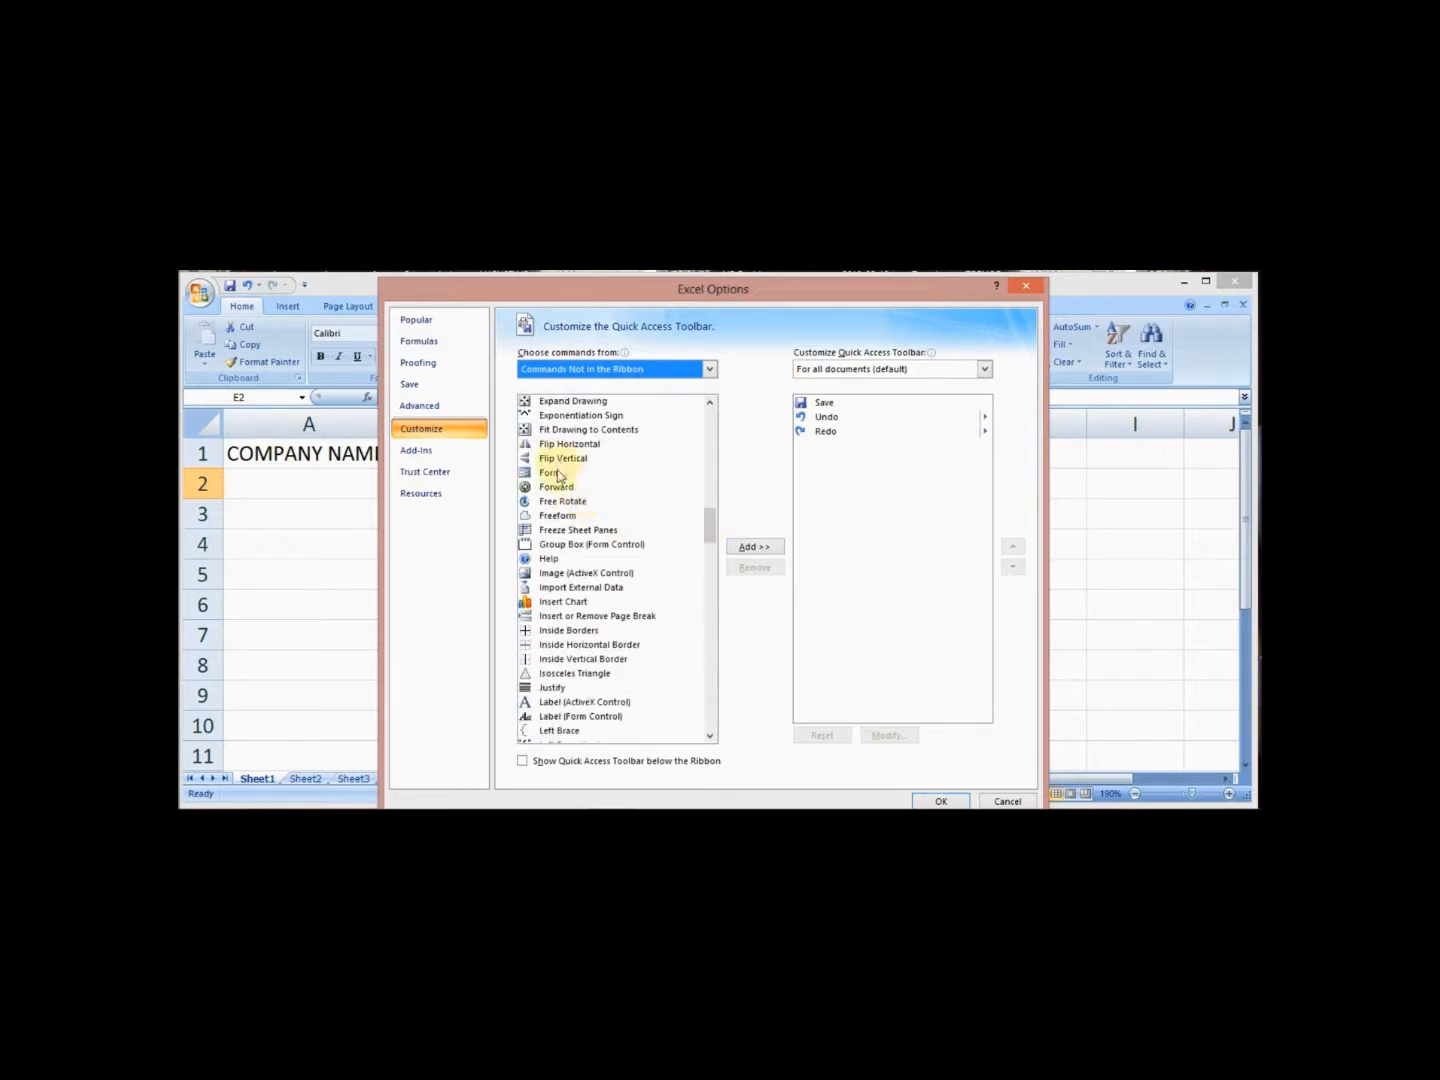
left_click(553, 473)
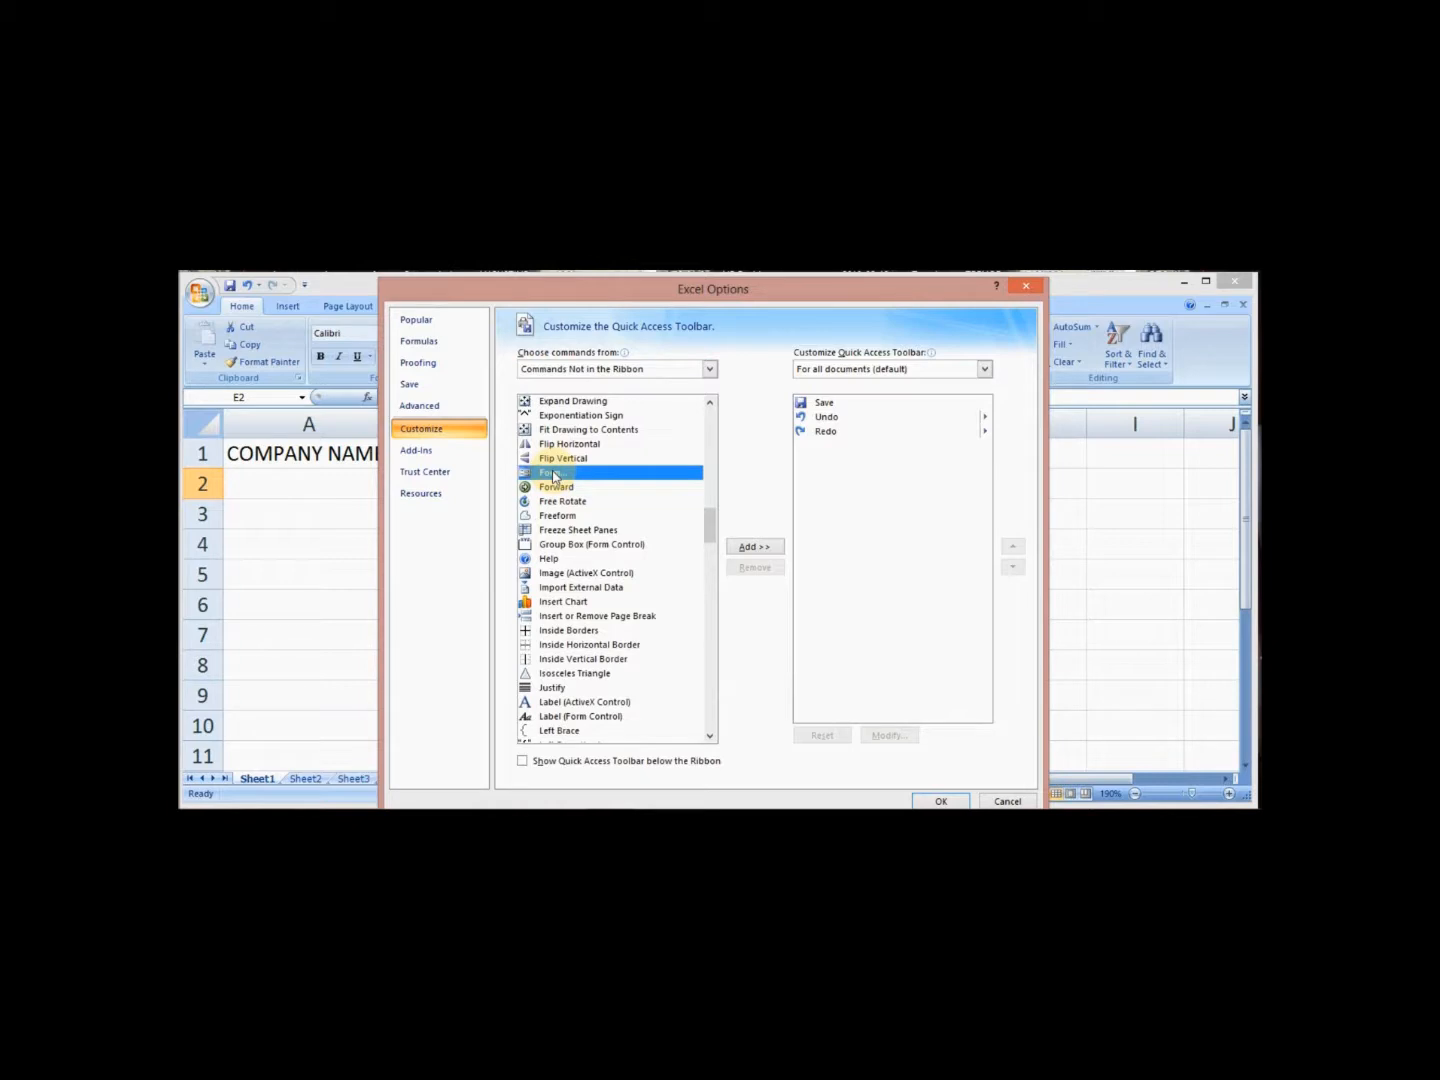
left_click(755, 547)
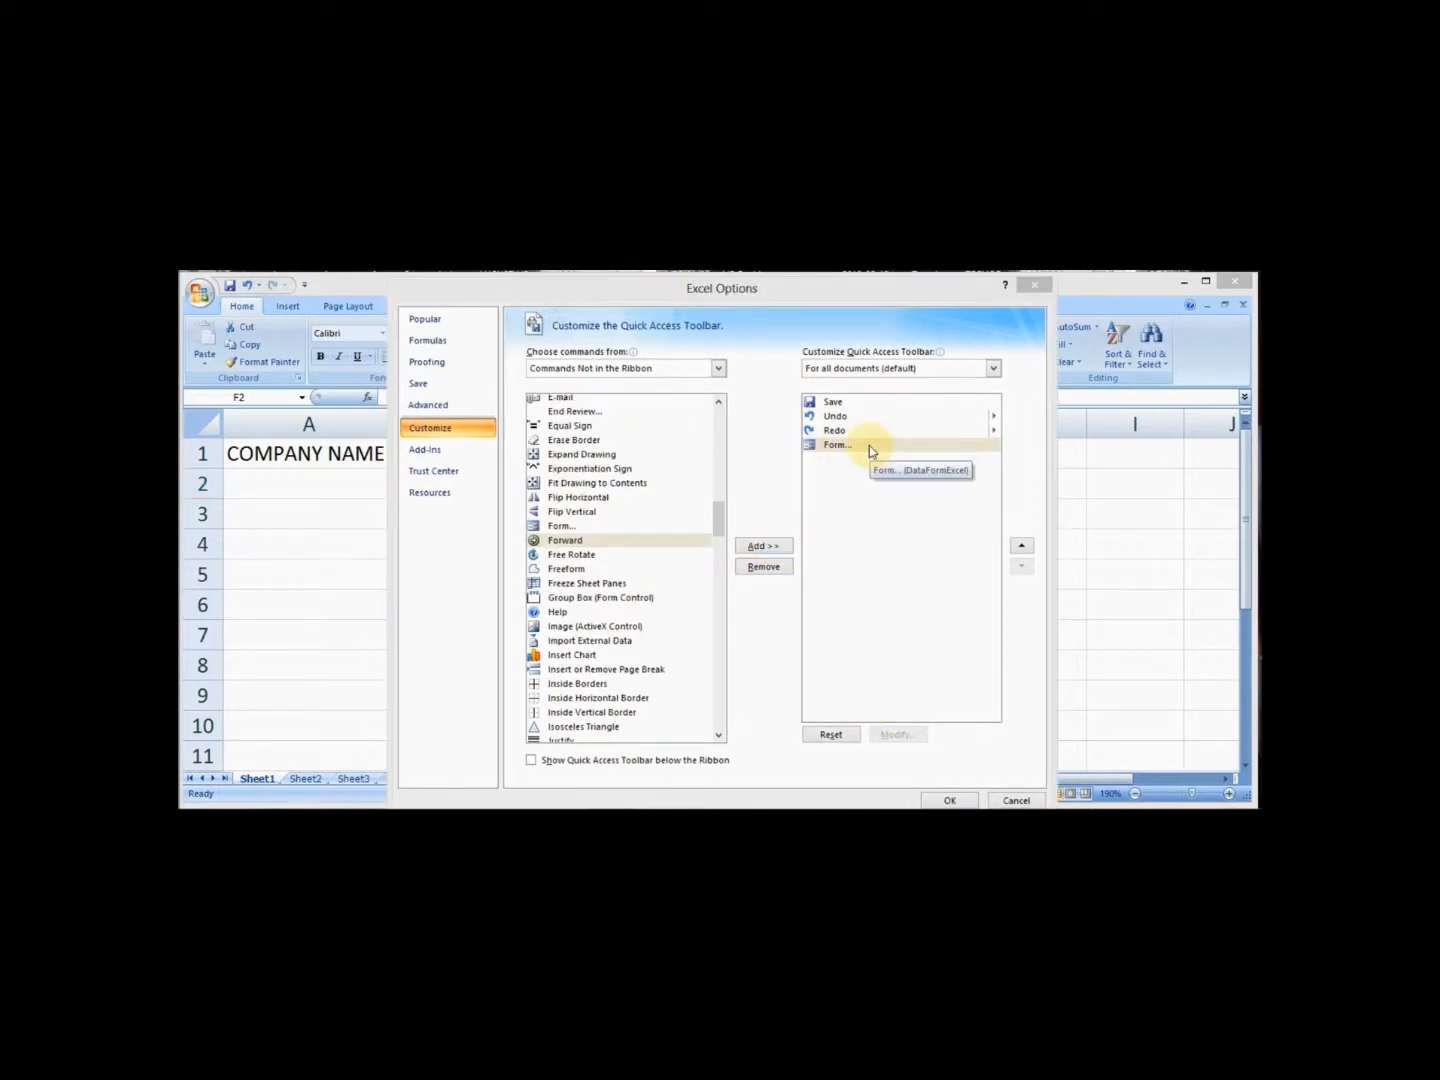
left_click(868, 446)
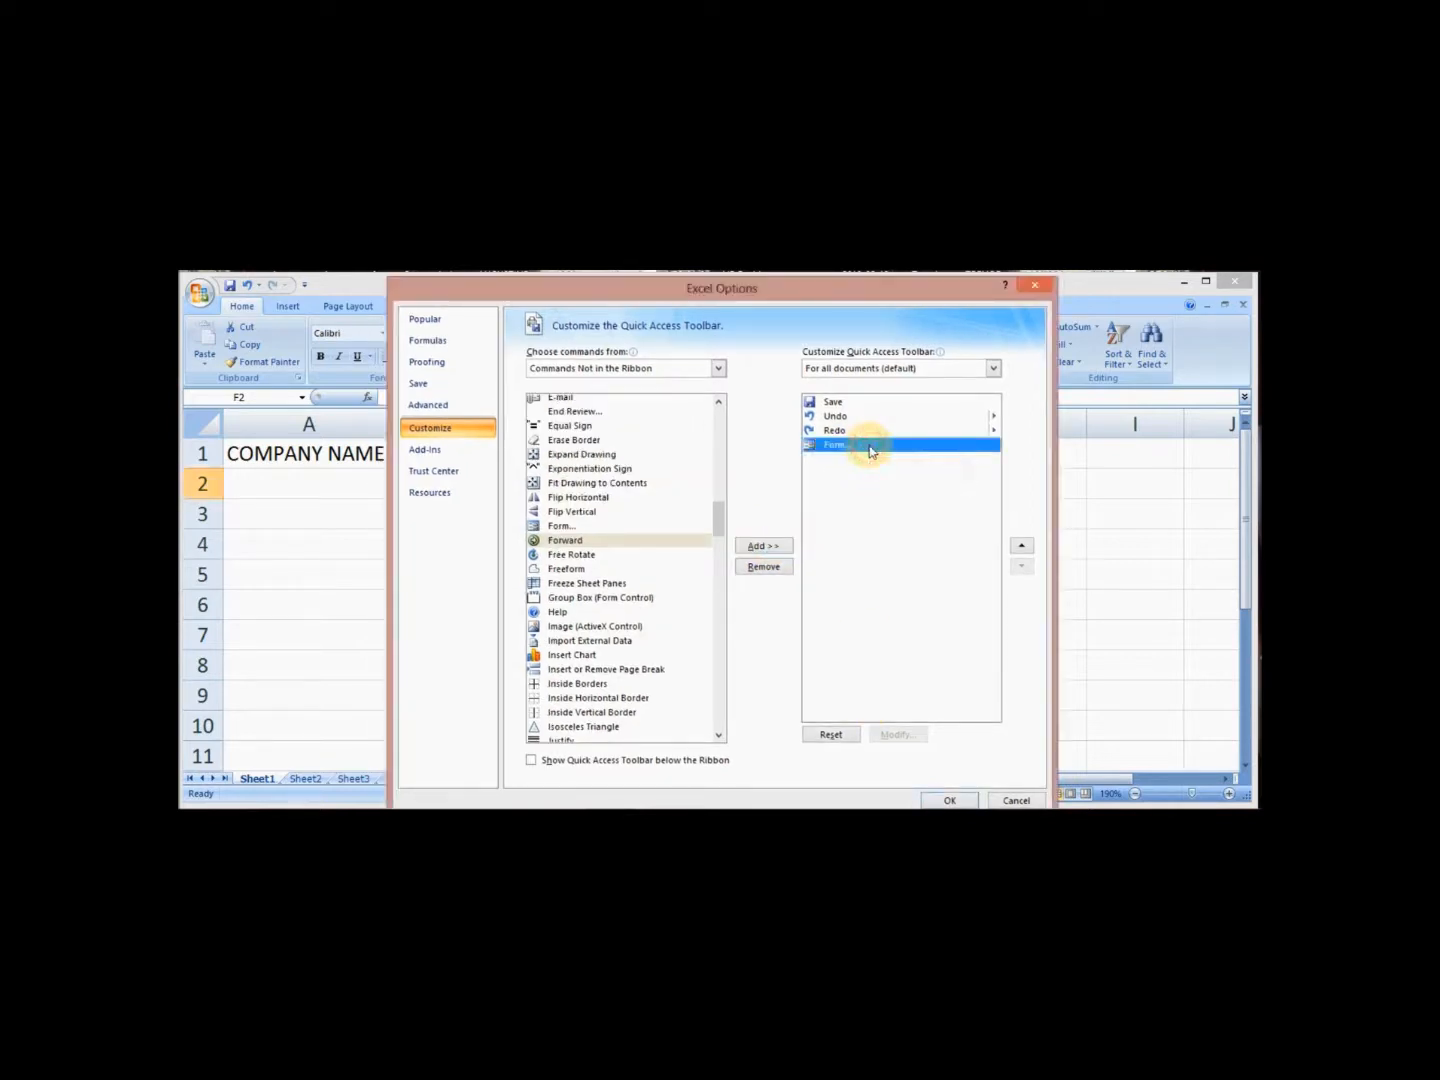
left_click(948, 801)
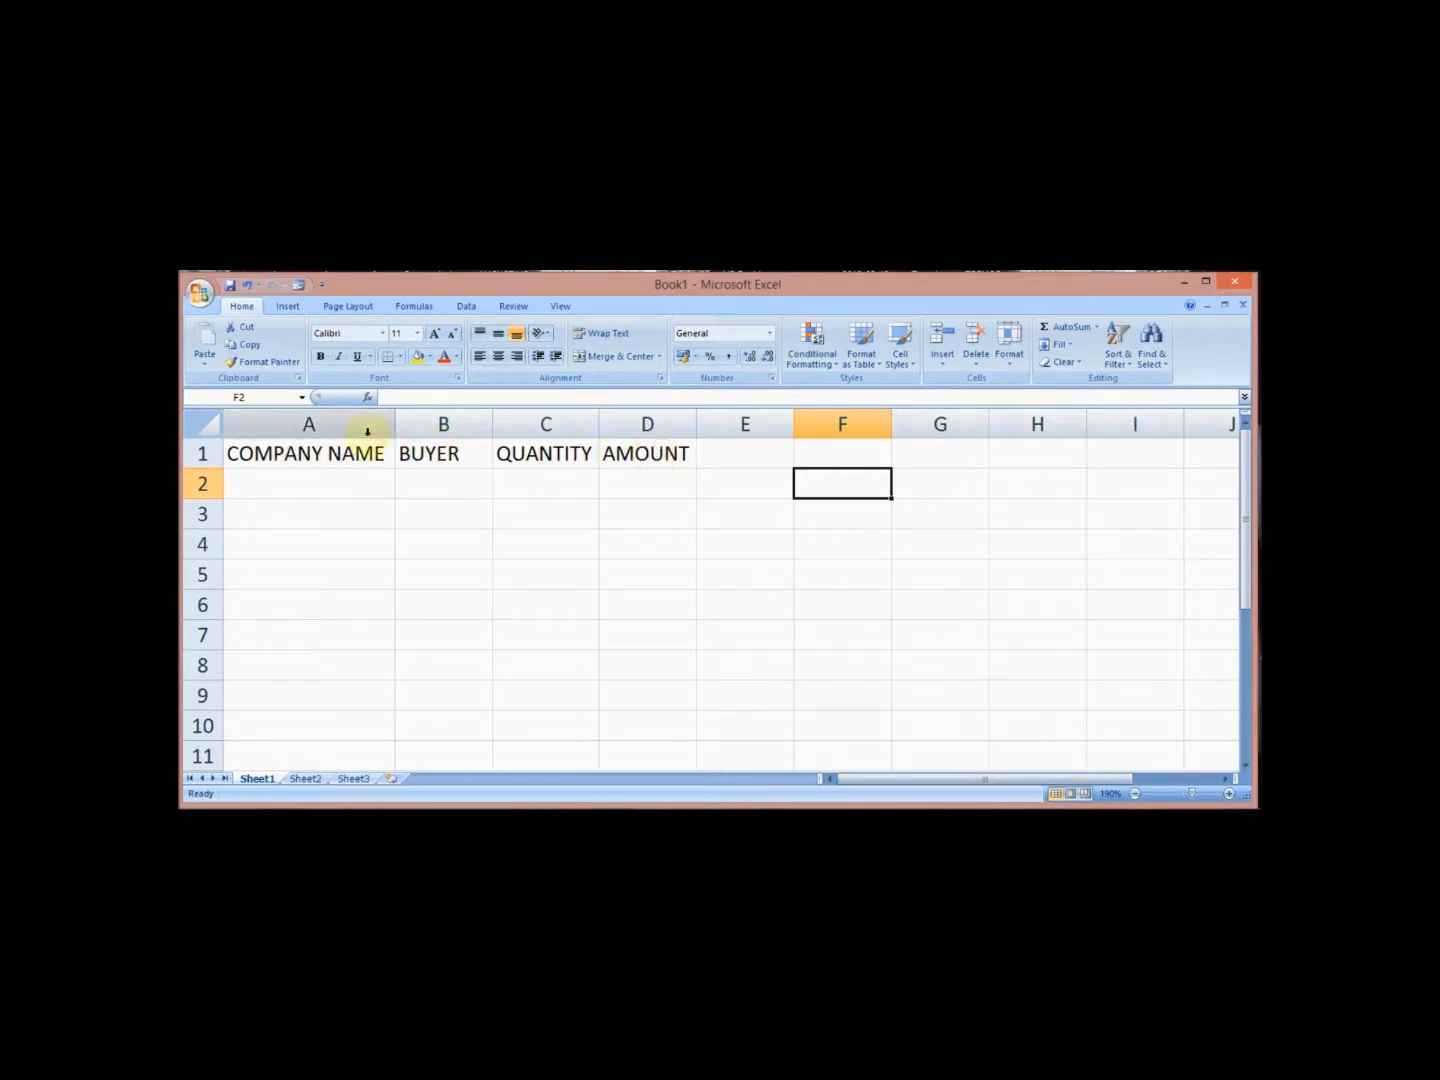
Open a data entry form for the headers in A1:D1, using the first row of the selection as column labels.
left_click(302, 451)
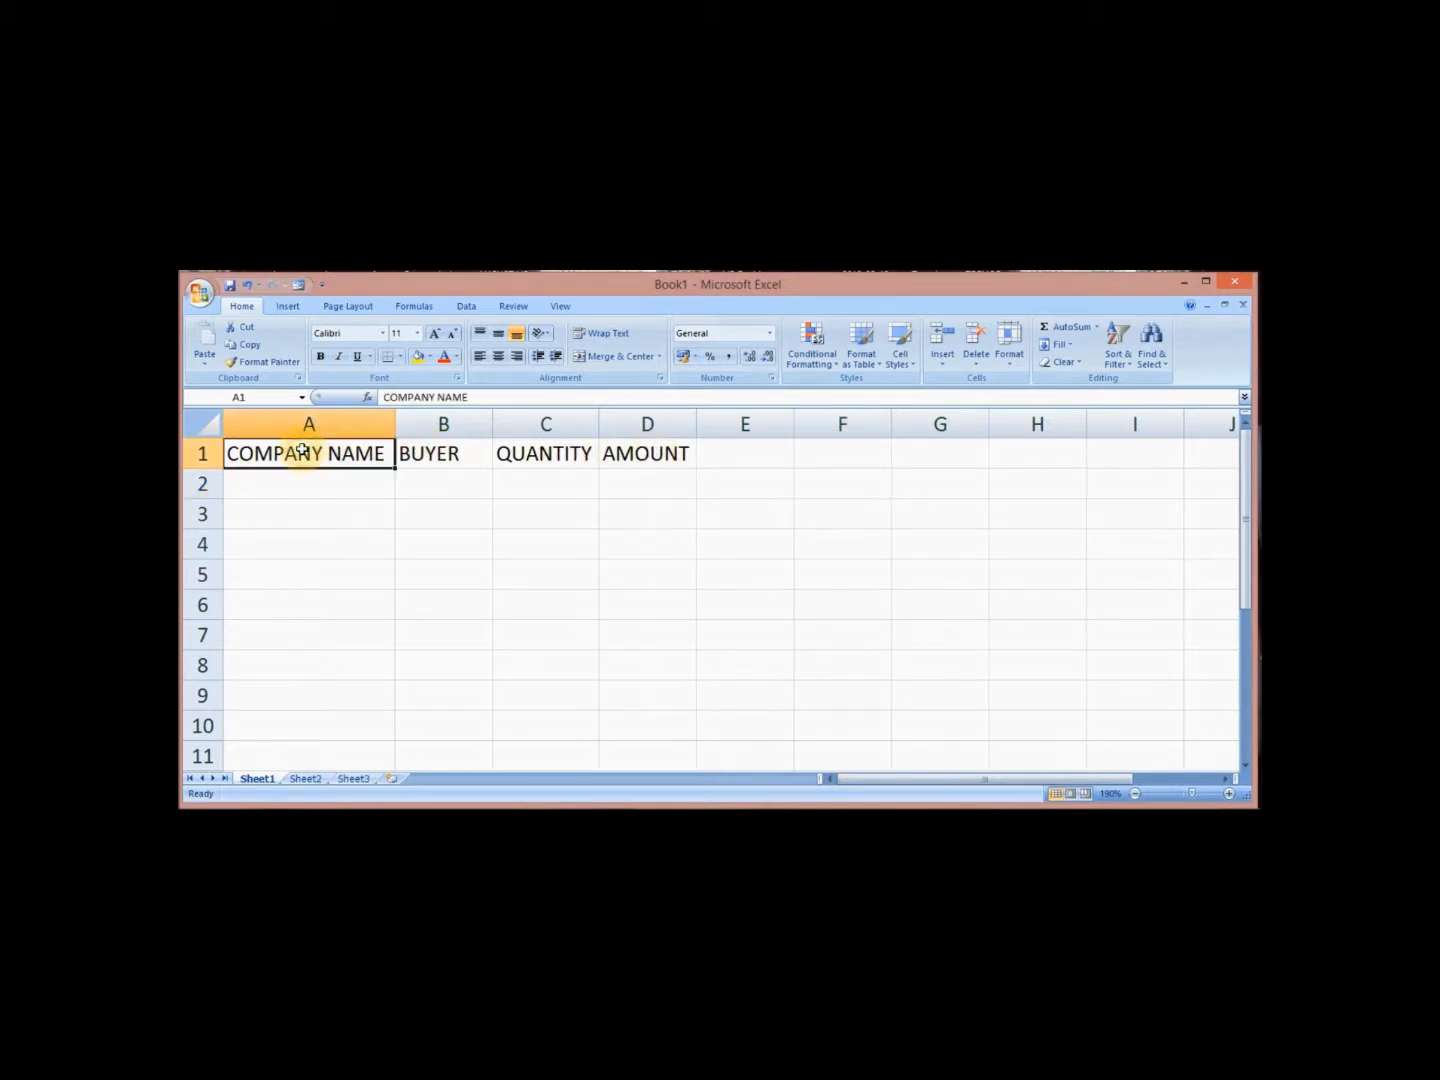
left_click_drag(301, 451, 663, 455)
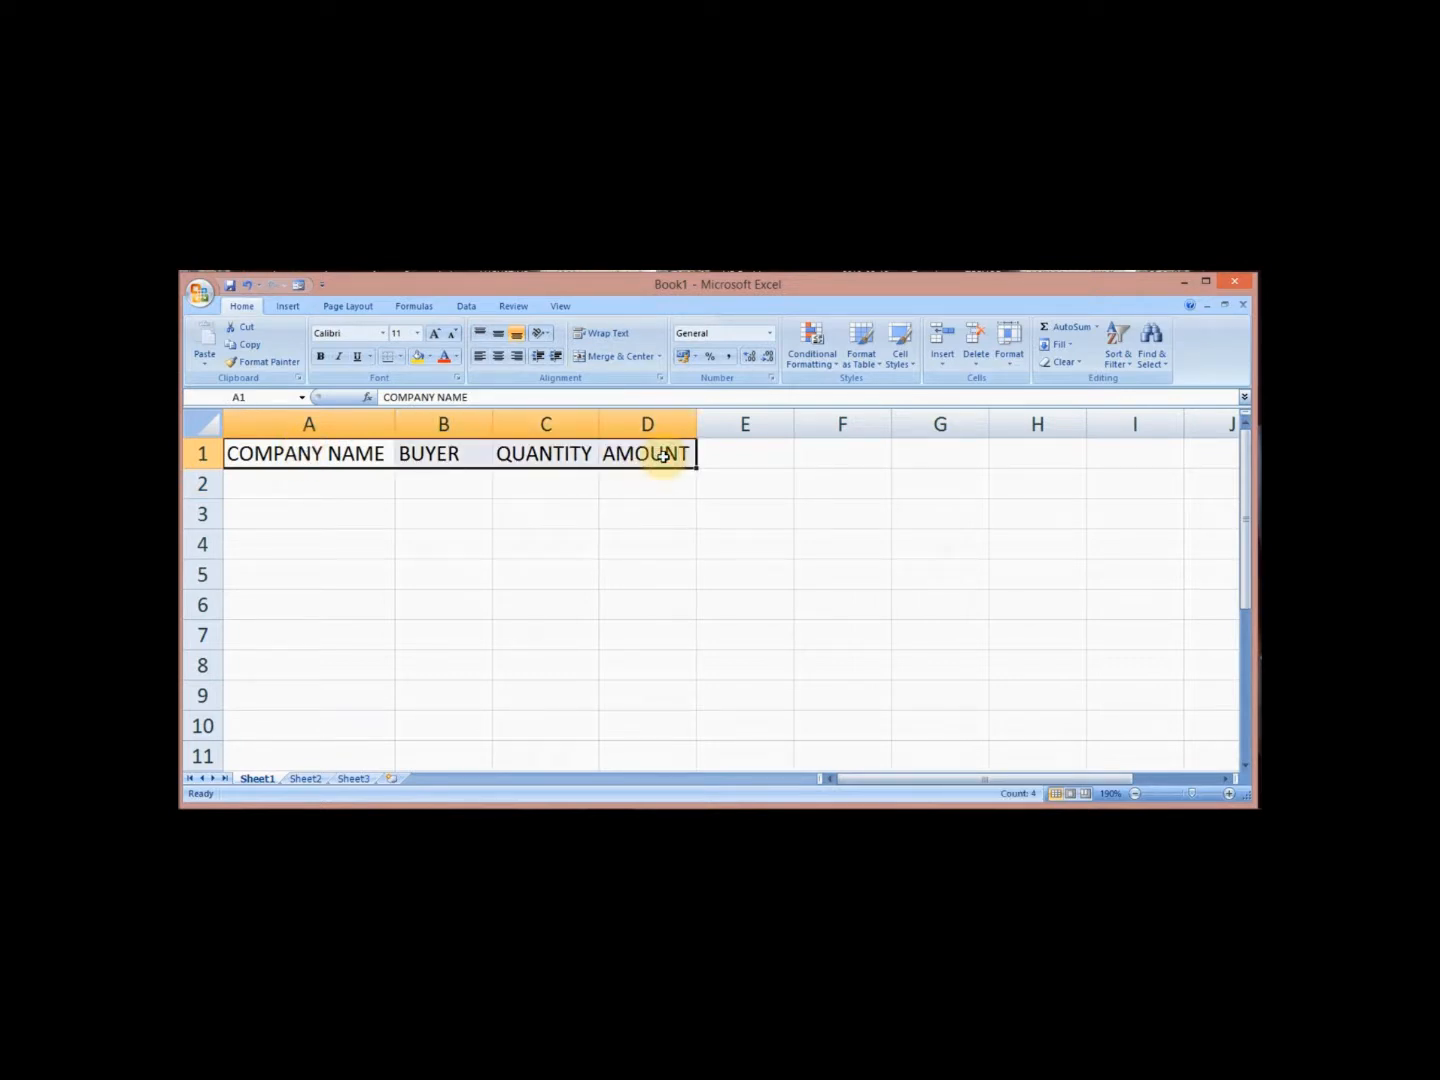
left_click(300, 288)
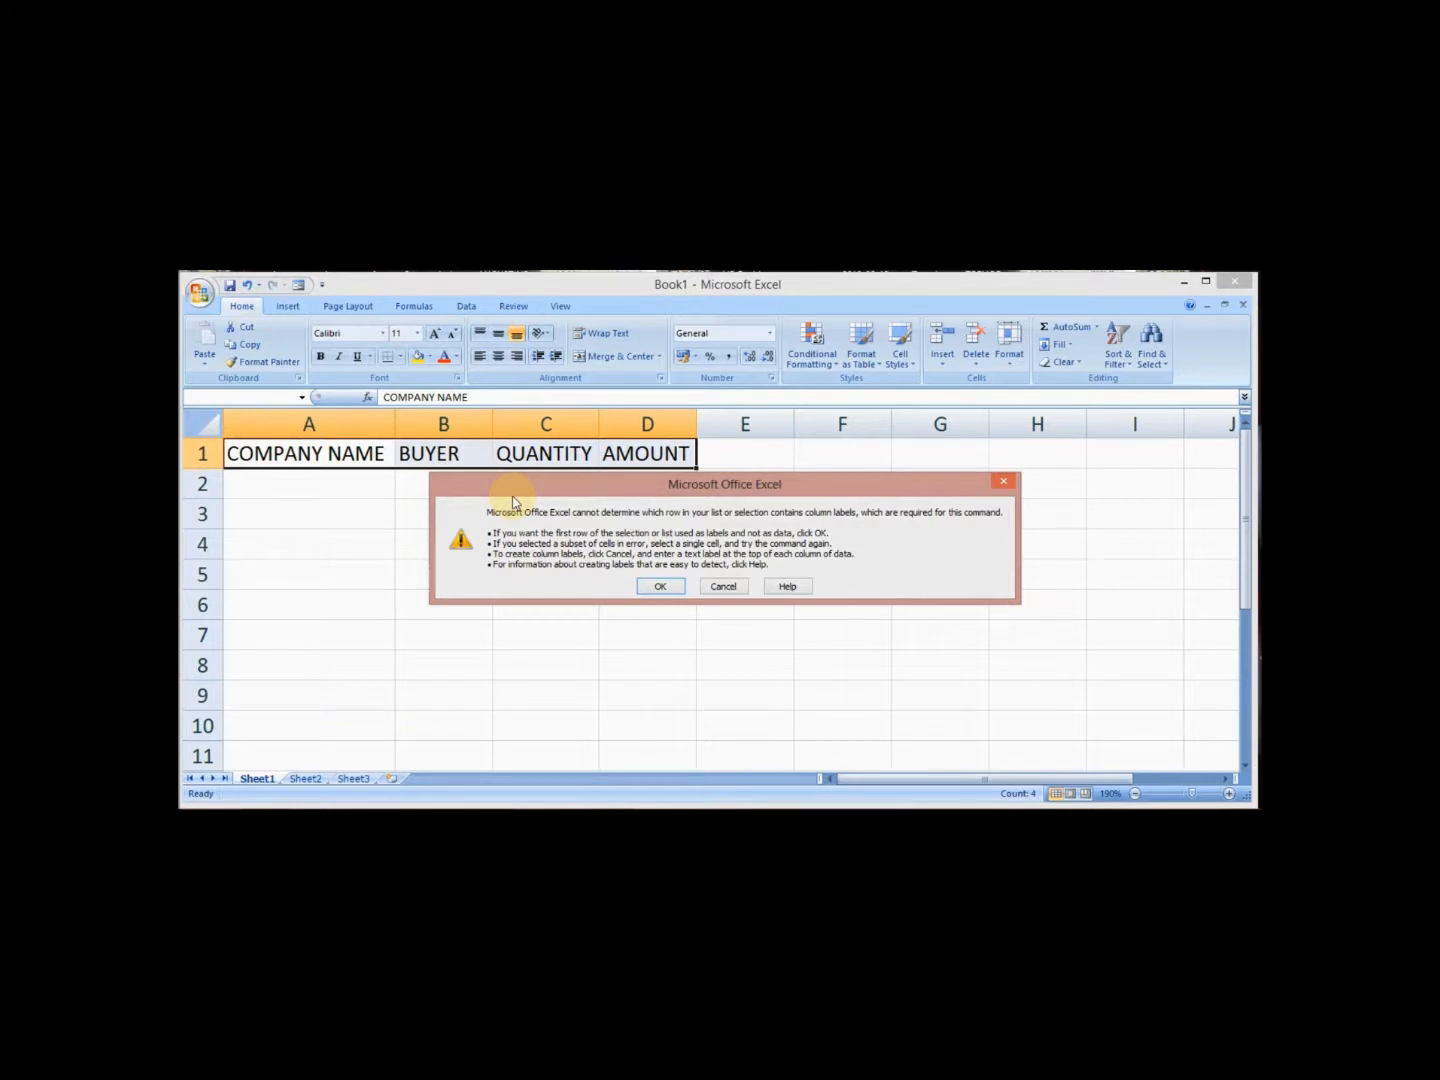
left_click(662, 588)
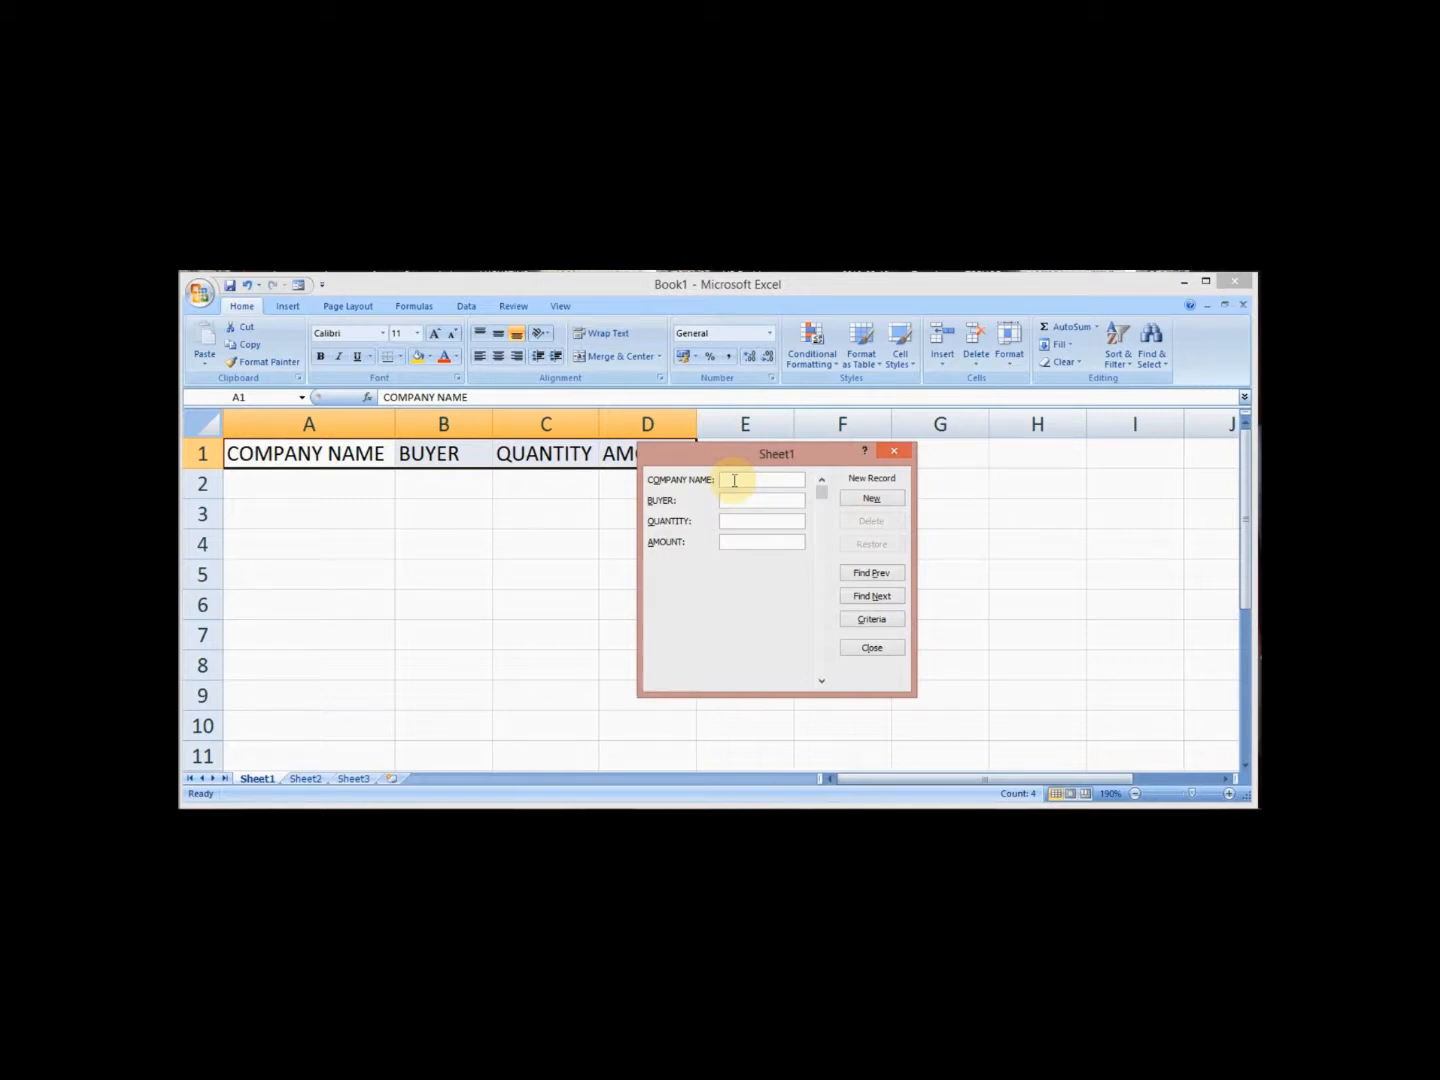
Add a record through the form with company name XXX, buyer YYY, quantity WWW and amount ZZZ.
type("XXX")
left_click(742, 499)
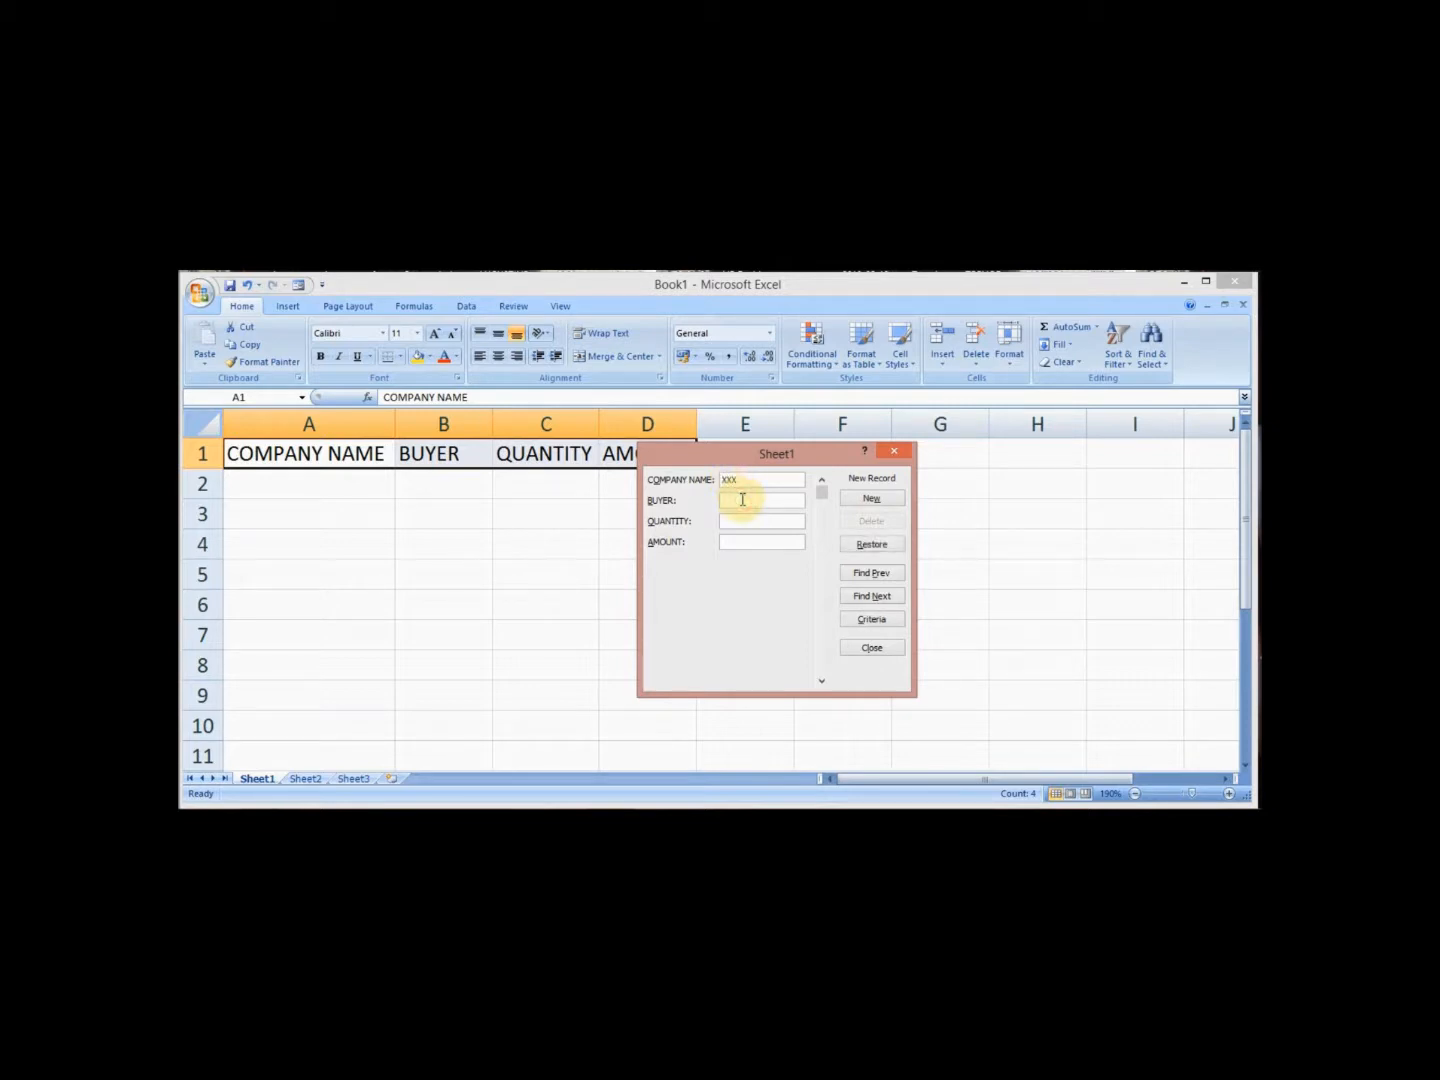
type("YYY")
left_click(745, 520)
type("WWW")
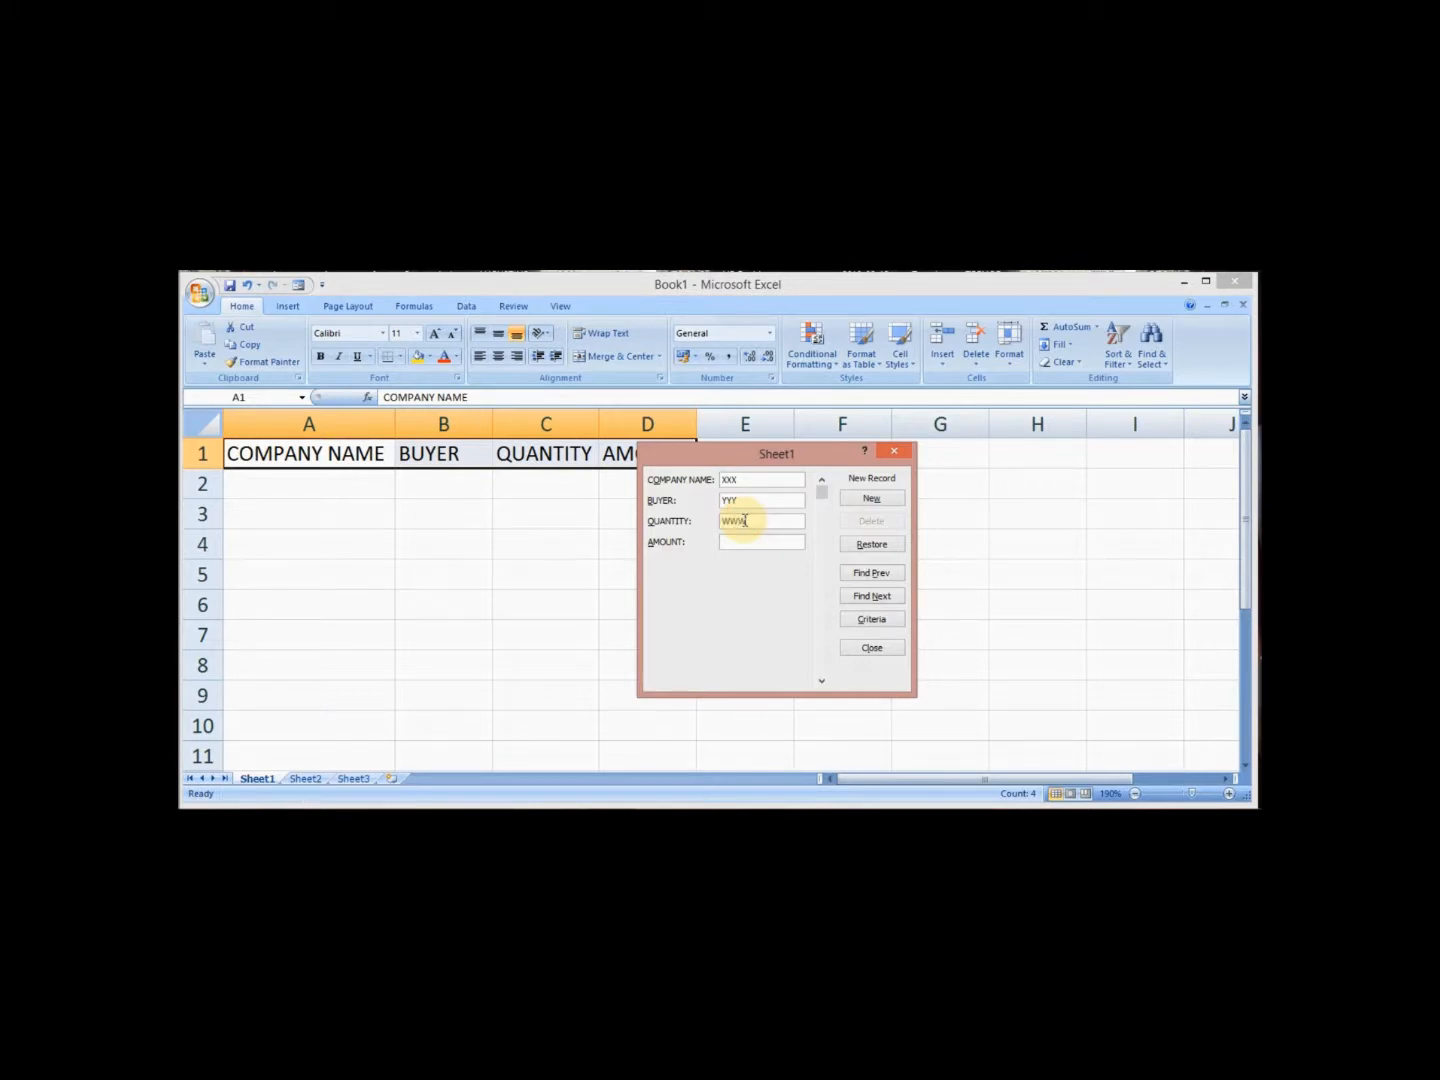
left_click(745, 541)
type("ZZZ")
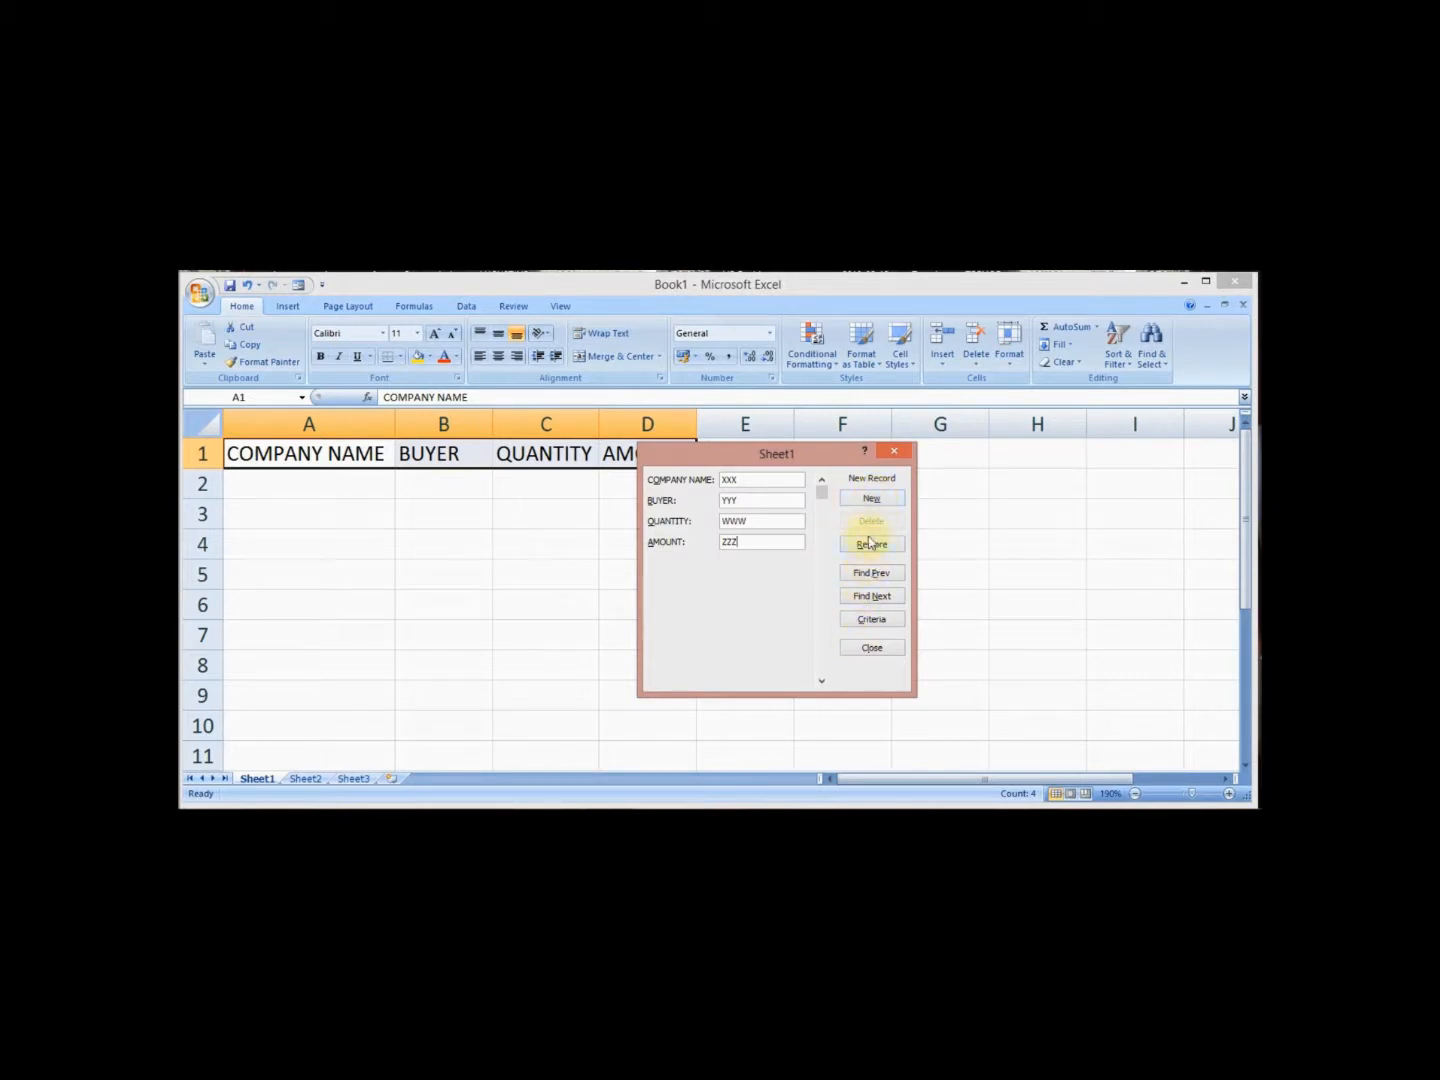
left_click(877, 506)
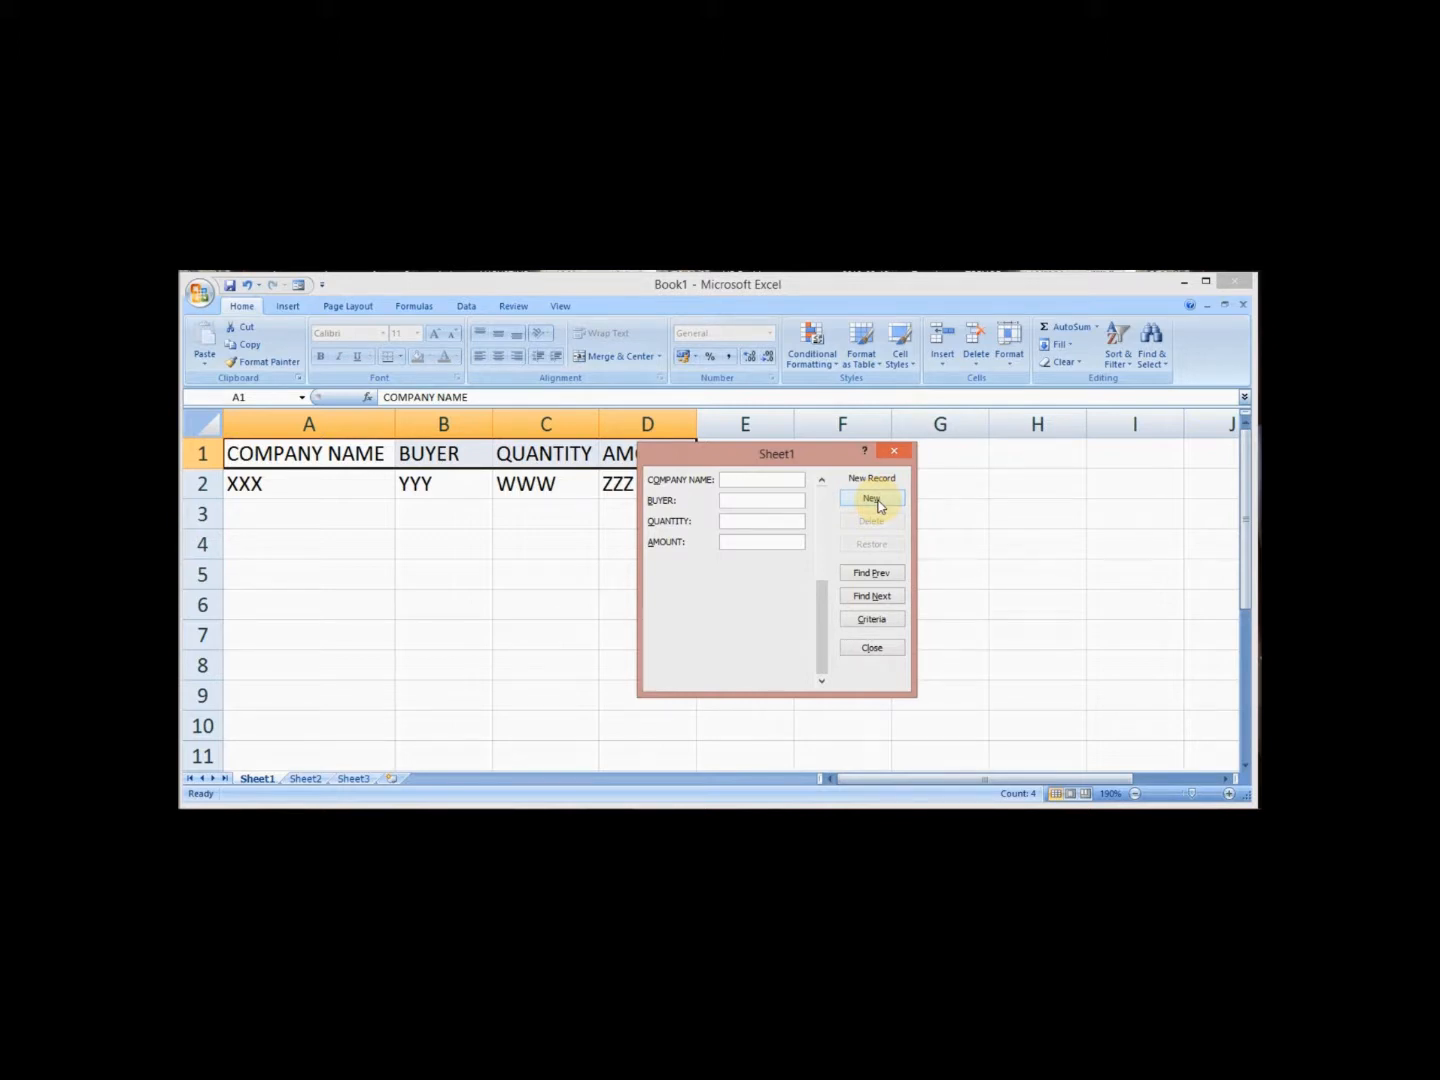
Add a second record with company name AAA, buyer BBB, quantity QQQ and amount YYY, and close the form.
left_click(733, 482)
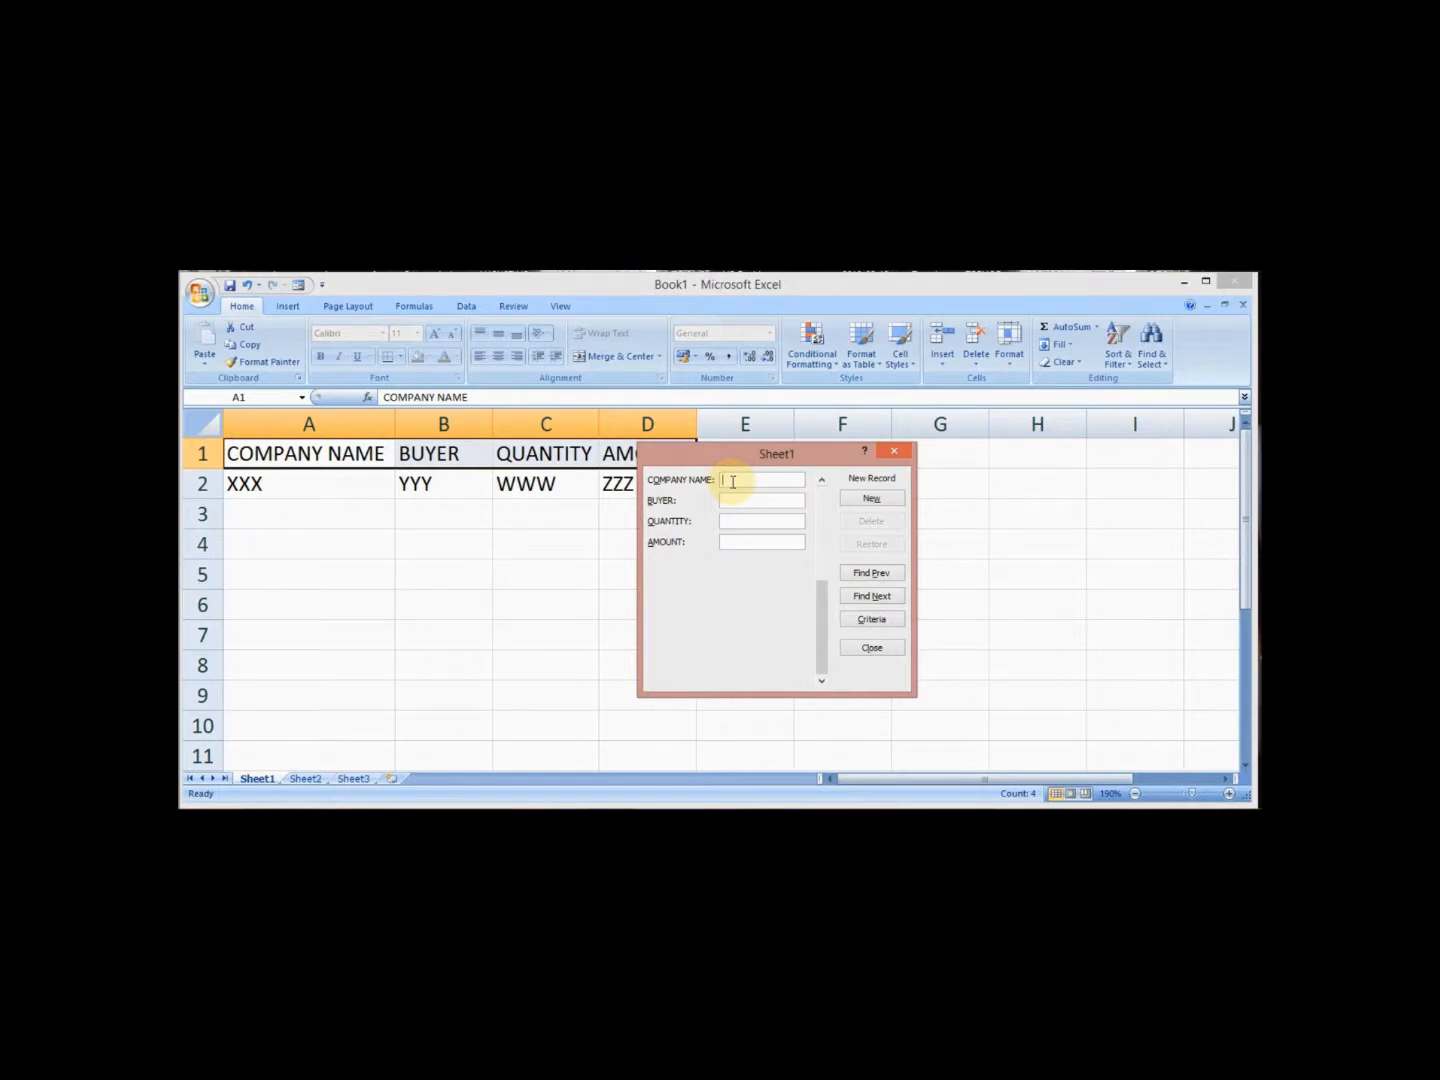
type("AAA")
key("Tab")
type("BBB")
type("QQQ")
type("YYY")
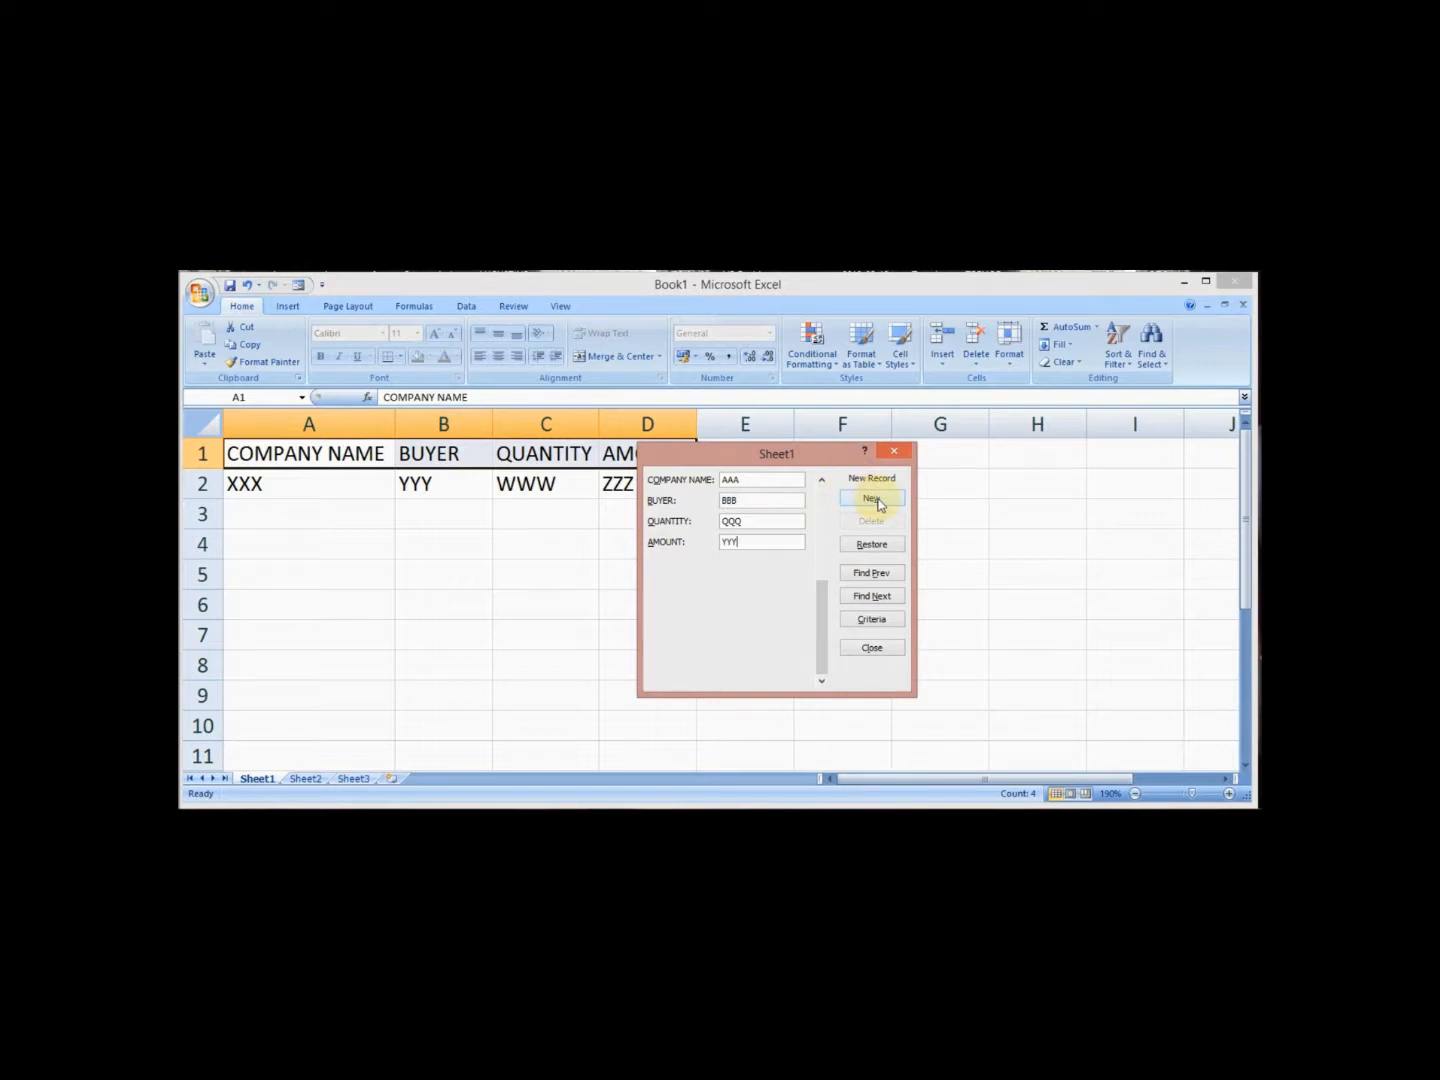
left_click(870, 648)
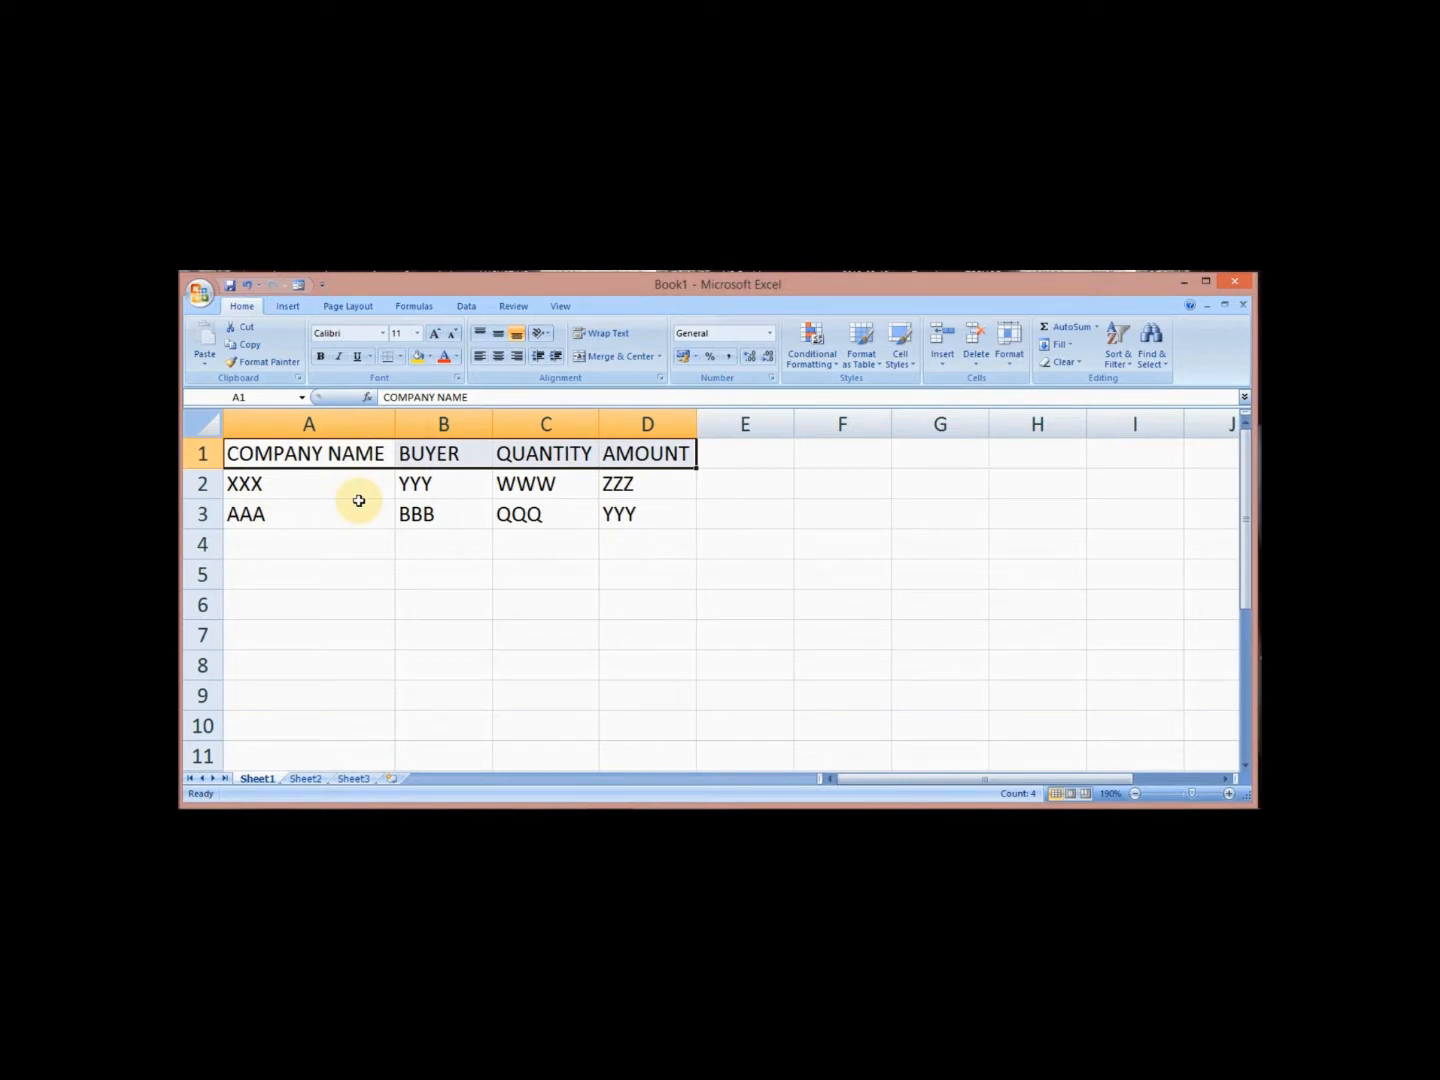
left_click(896, 450)
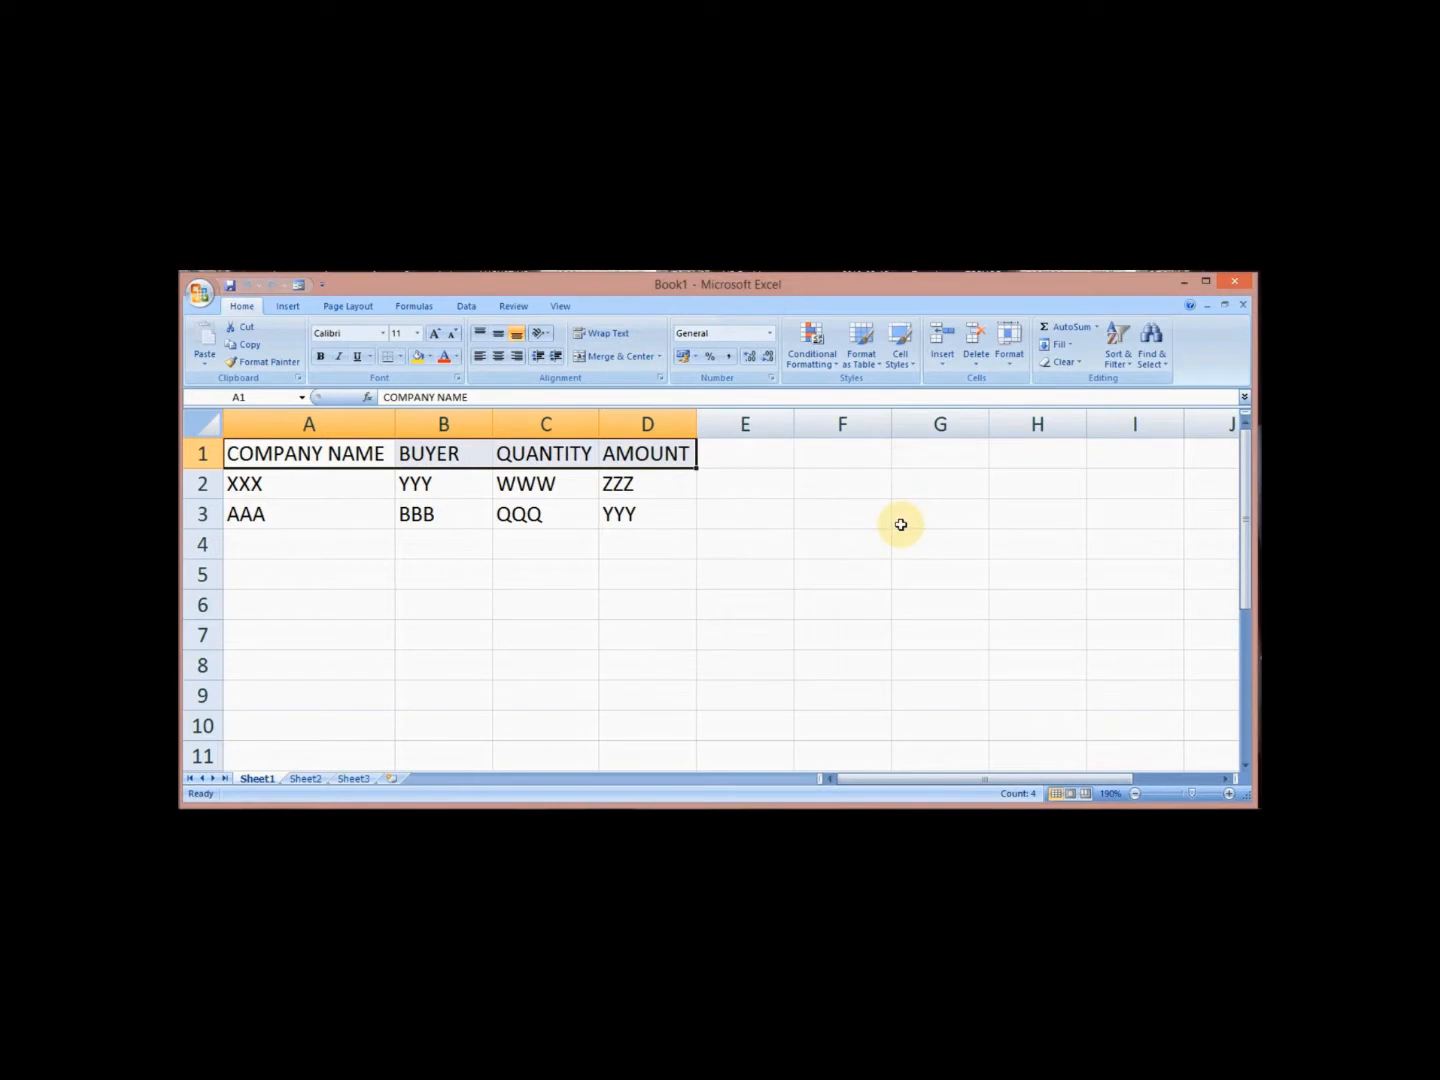